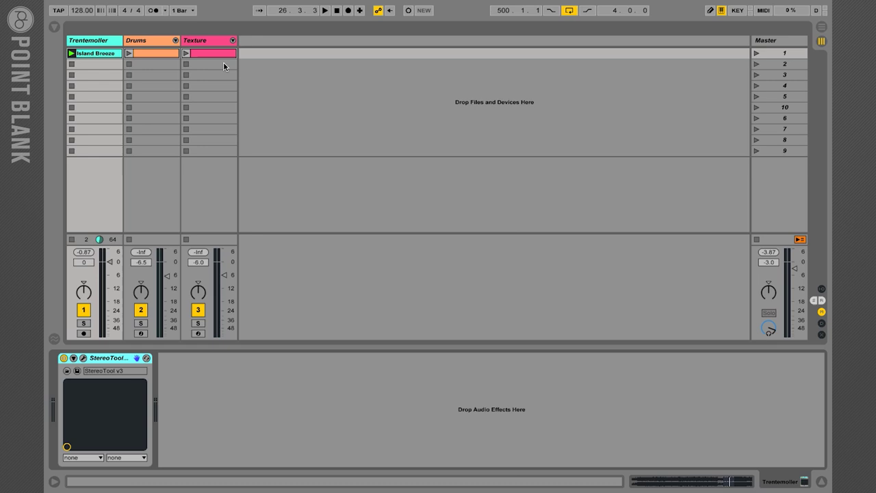
# - Start the Island Breeze clip playing on the Trentemoller track
pyautogui.click(70, 54)
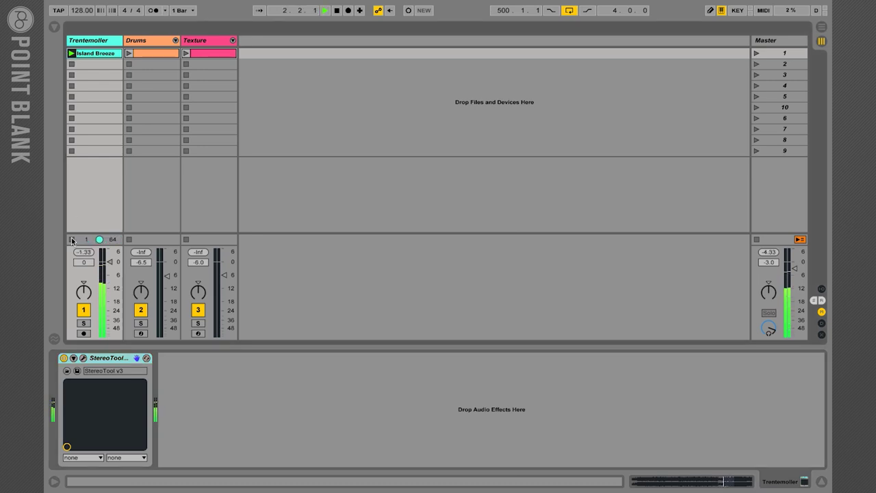
# - Open the Stereo Tool v3 plugin window to watch its scope
pyautogui.click(83, 359)
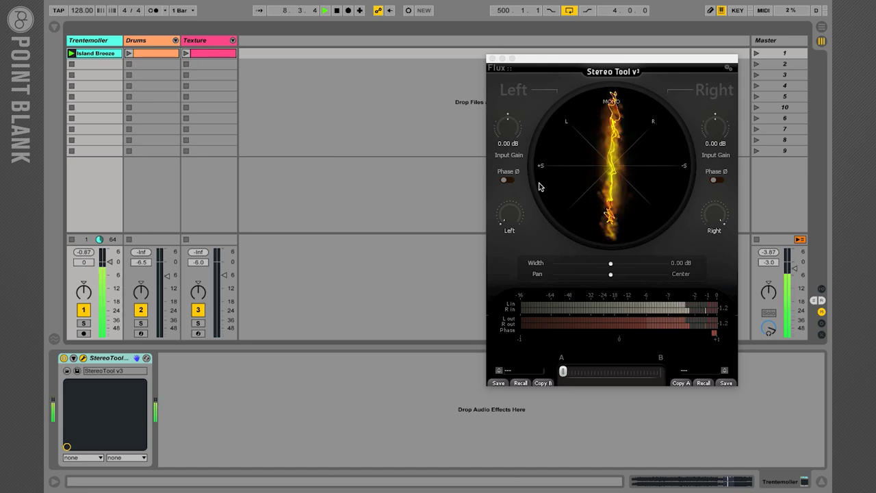
# - Insert a Utility before Stereo Tool with Width set to 0.0 %, then hide the browser
pyautogui.press('super+alt+b')
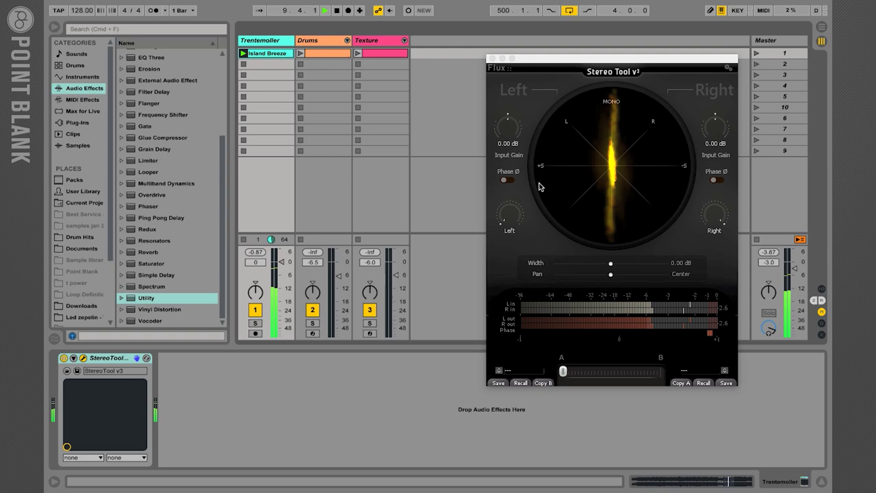
pyautogui.moveTo(147, 298)
pyautogui.mouseDown()
pyautogui.moveTo(130, 302)
pyautogui.moveTo(69, 370)
pyautogui.mouseUp()
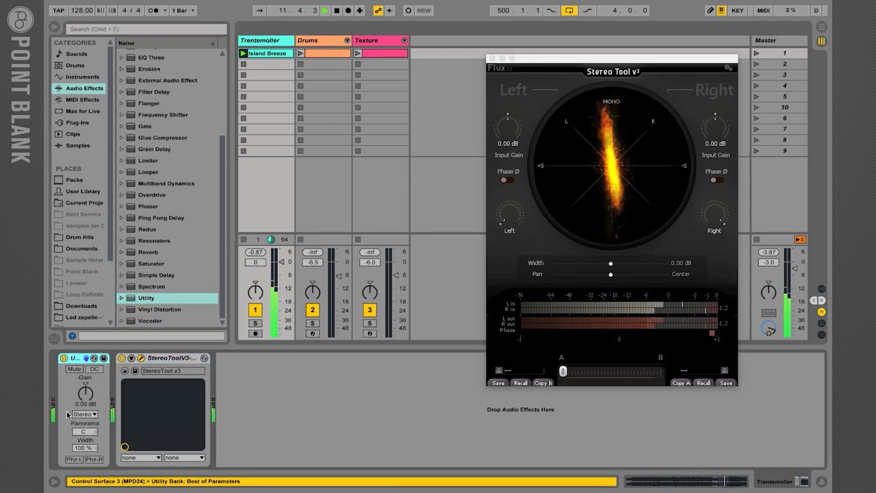
pyautogui.click(80, 449)
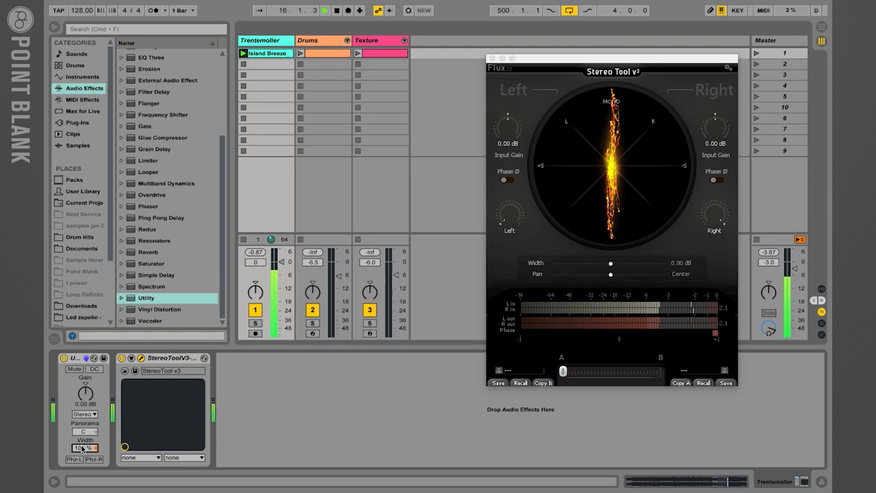
pyautogui.moveTo(82, 449); pyautogui.dragTo(91, 397)
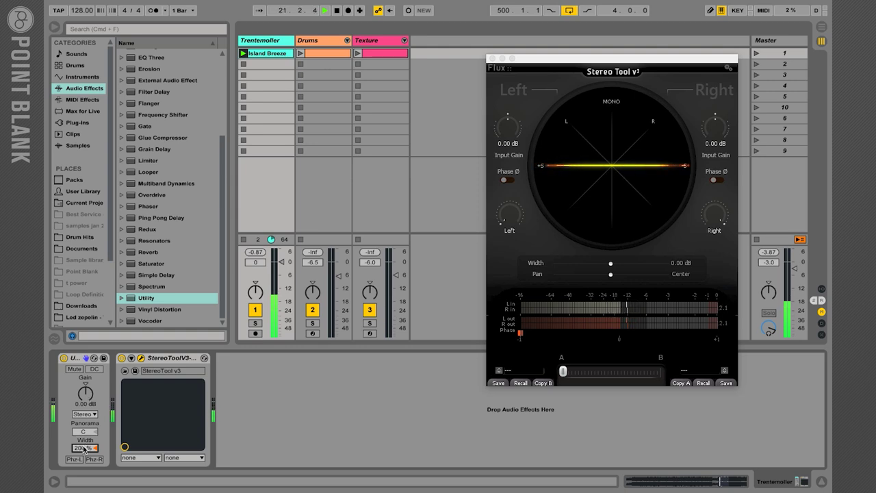
pyautogui.write('0')
pyautogui.press('Return')
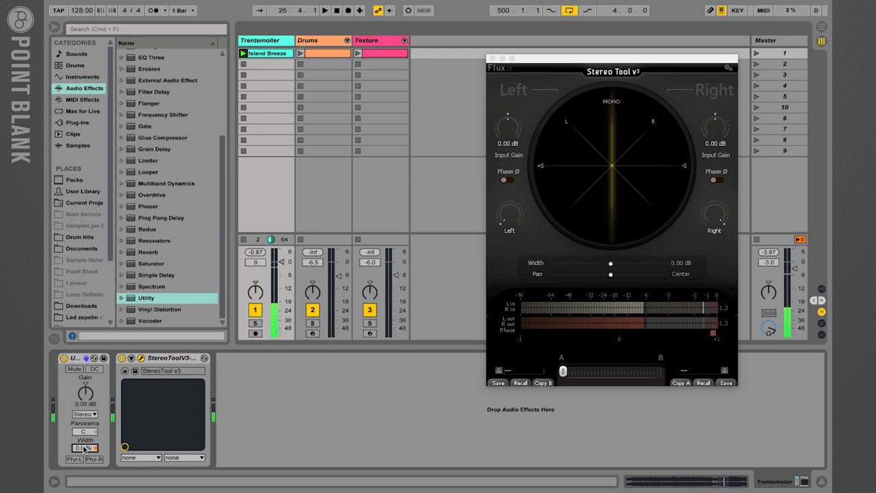
pyautogui.hotkey('ctrl', 'alt', 'b')
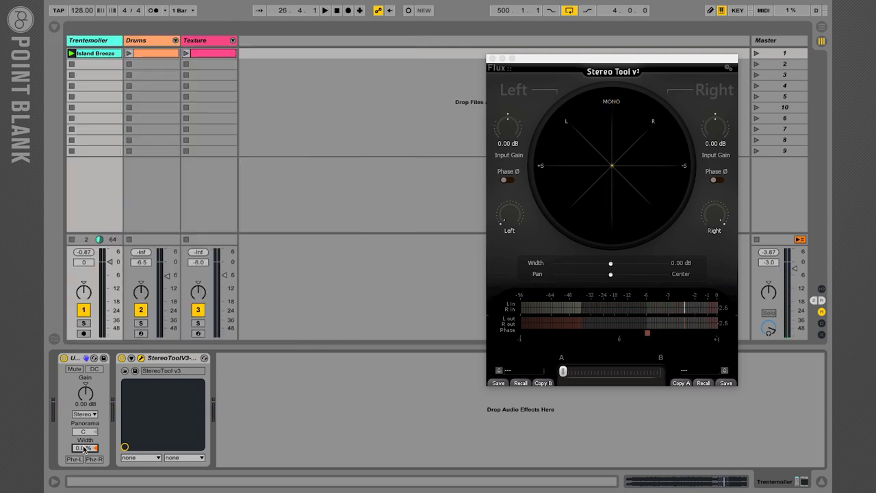
# - Group the Utility into an Audio Effect Rack and duplicate its chain into two chains
pyautogui.rightClick(74, 361)
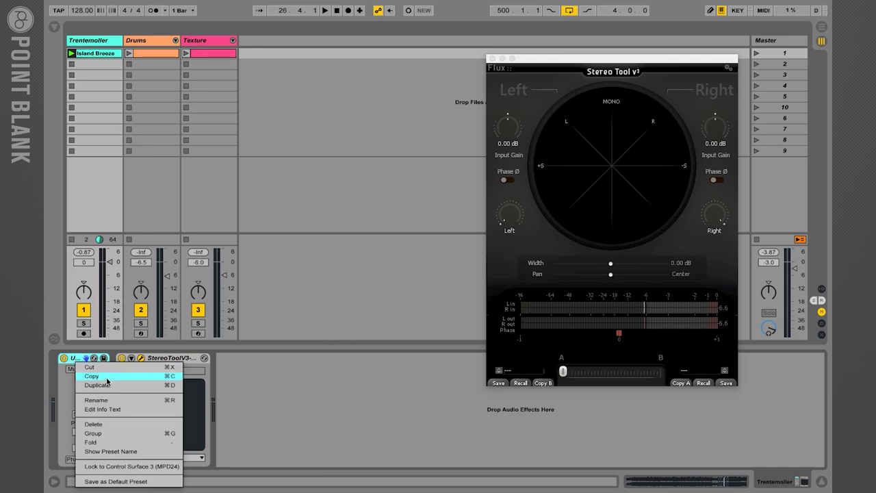
pyautogui.click(114, 433)
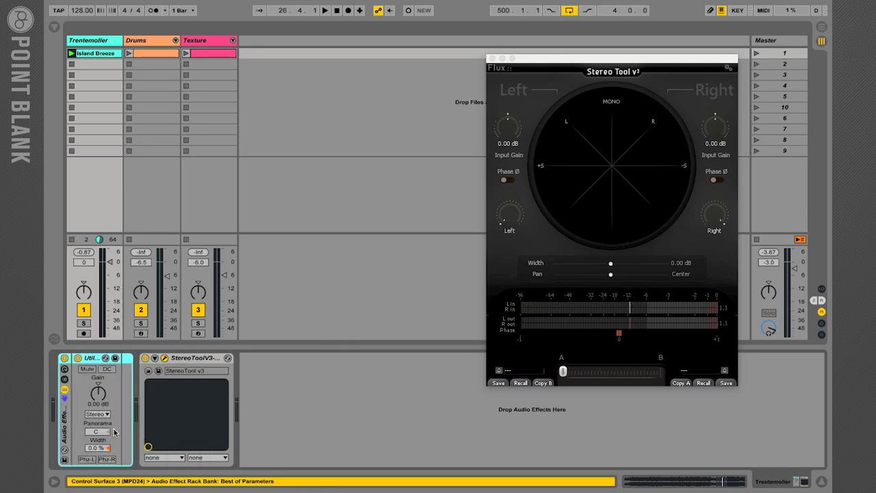
pyautogui.click(65, 380)
pyautogui.click(96, 388)
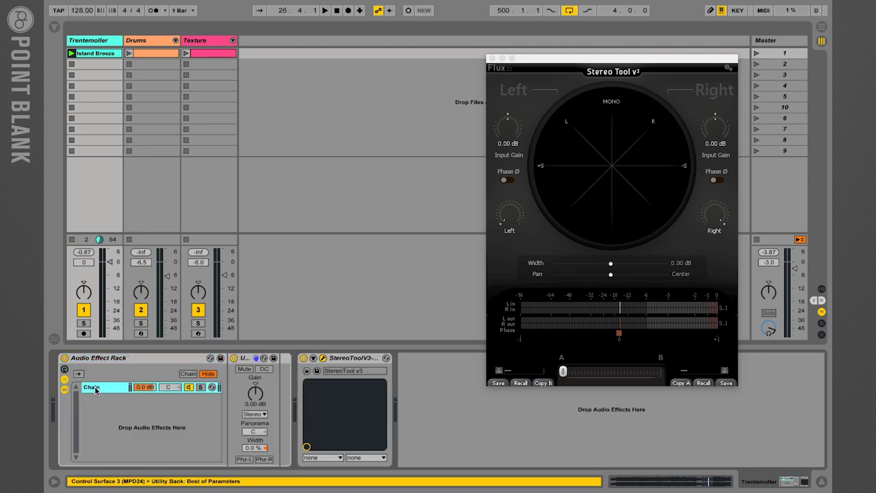
pyautogui.hotkey('ctrl', 'd')
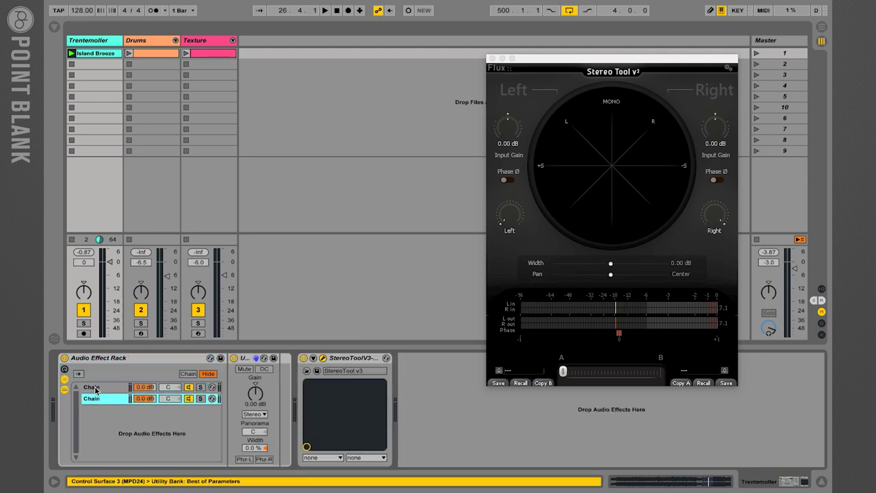
# - Set the first chain's Utility Width to 200 % and rename that chain 'side'
pyautogui.click(96, 388)
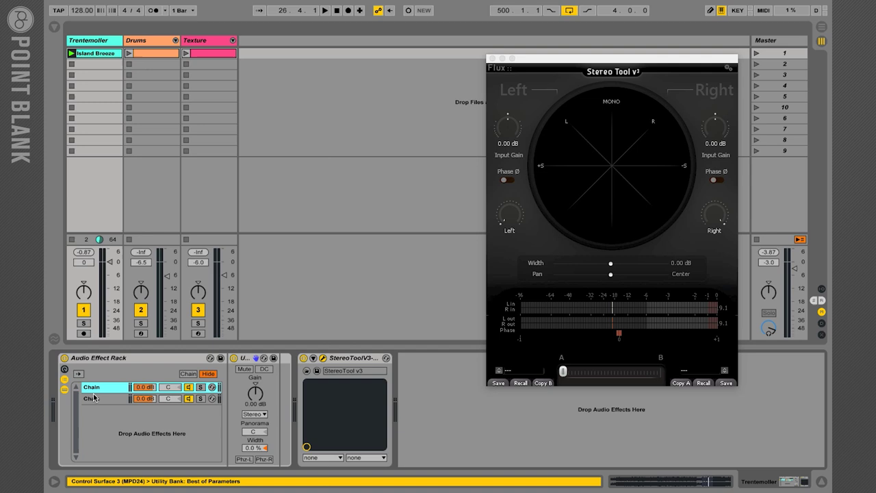
pyautogui.click(96, 399)
pyautogui.click(96, 388)
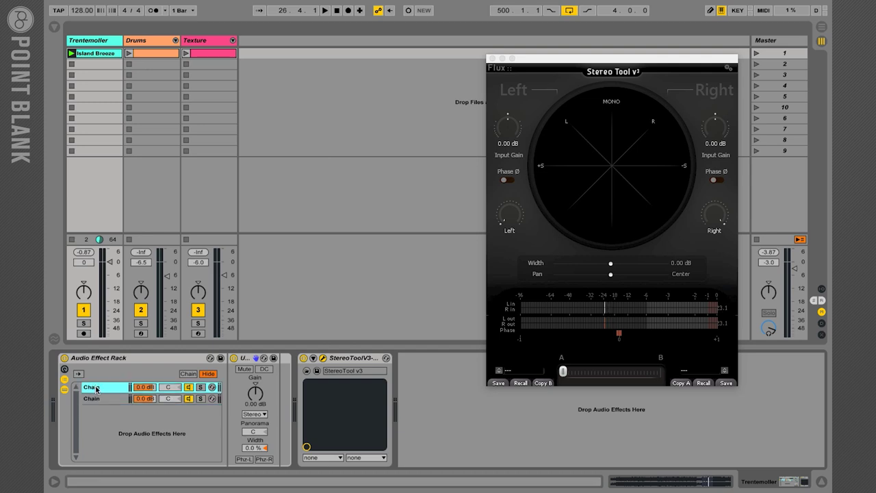
pyautogui.click(248, 450)
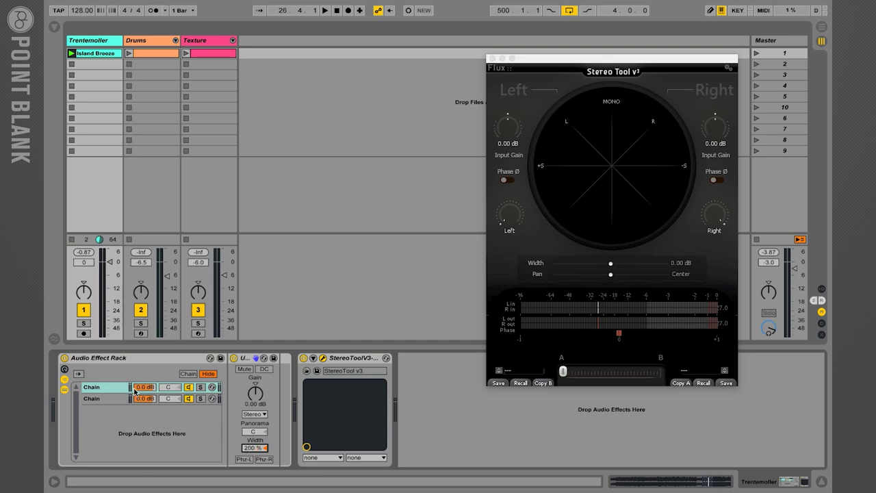
pyautogui.click(107, 388)
pyautogui.press('super+r')
pyautogui.write('sd')
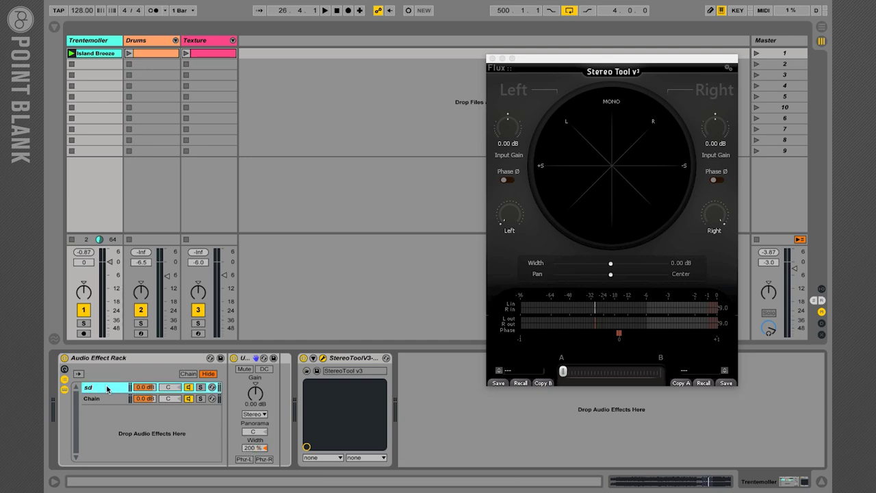
pyautogui.click(104, 398)
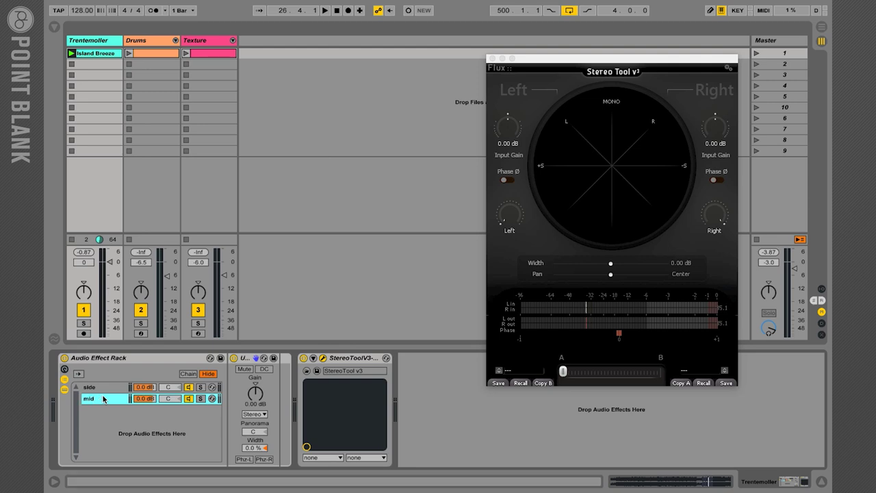
# - Save the rack as the User Library preset 'ms' and hide the browser
pyautogui.click(220, 358)
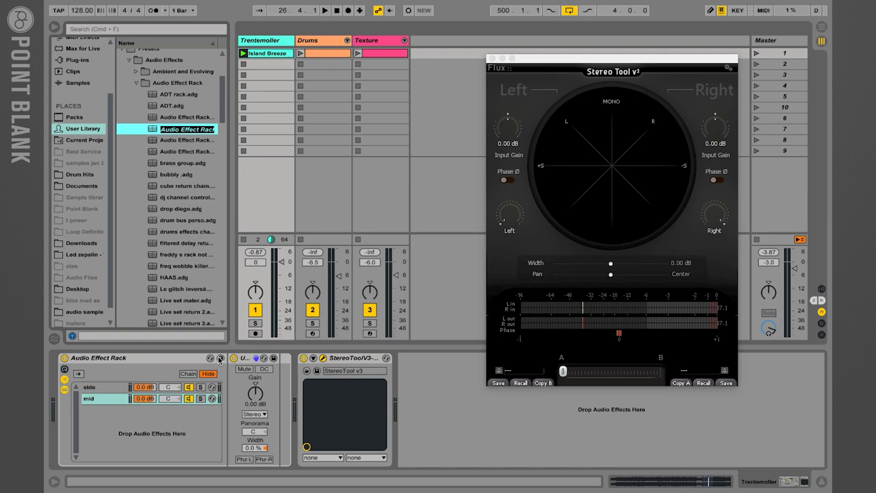
pyautogui.write('m')
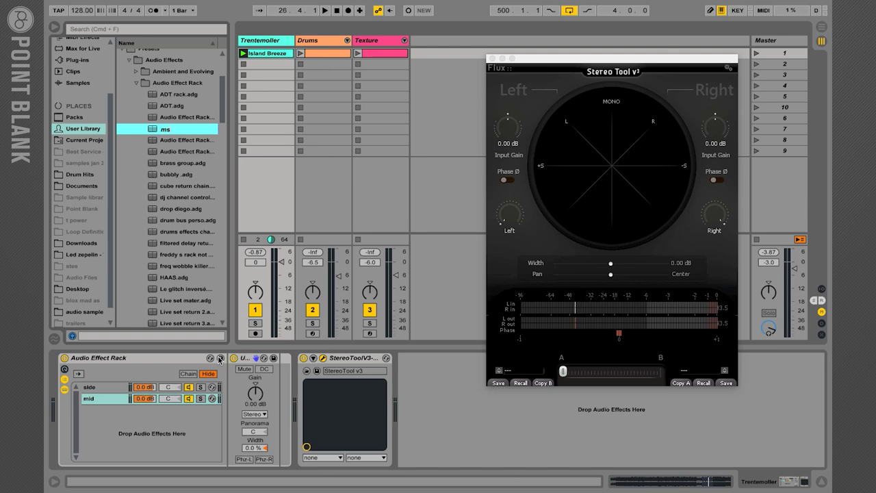
pyautogui.write('s')
pyautogui.press('Return')
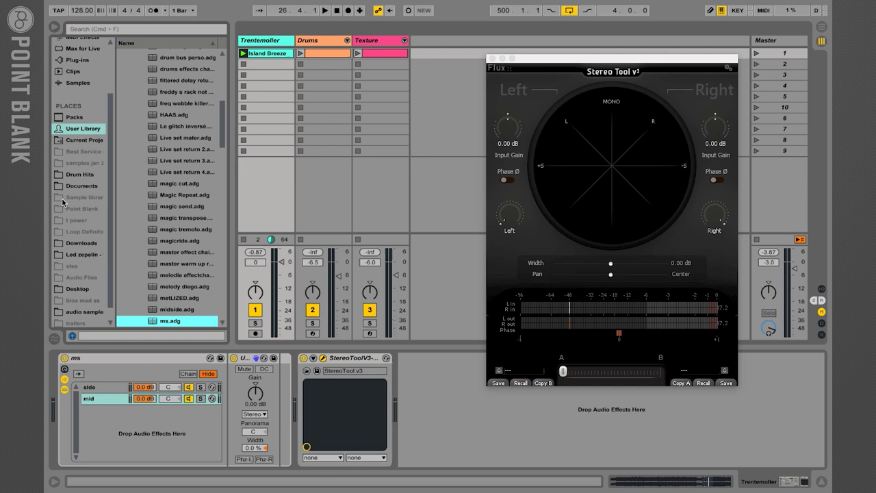
pyautogui.click(54, 30)
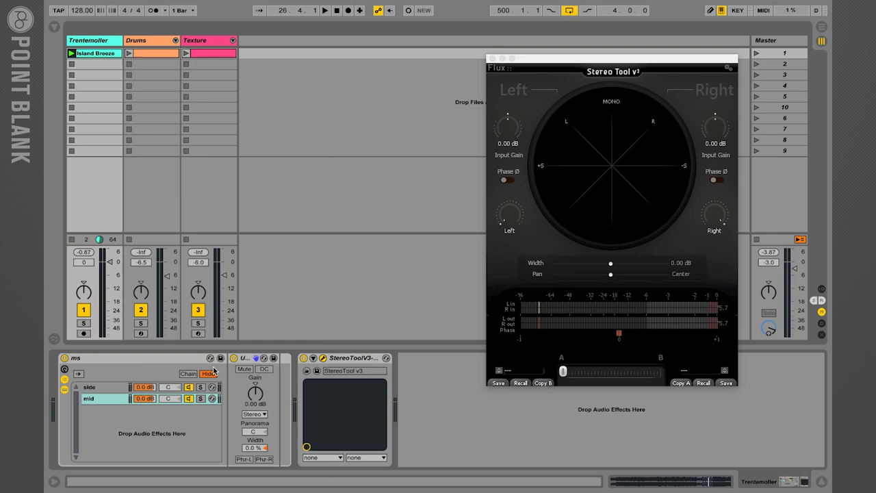
# - During playback solo the side chain, then the mid chain, then stop and reopen the browser
pyautogui.press('space')
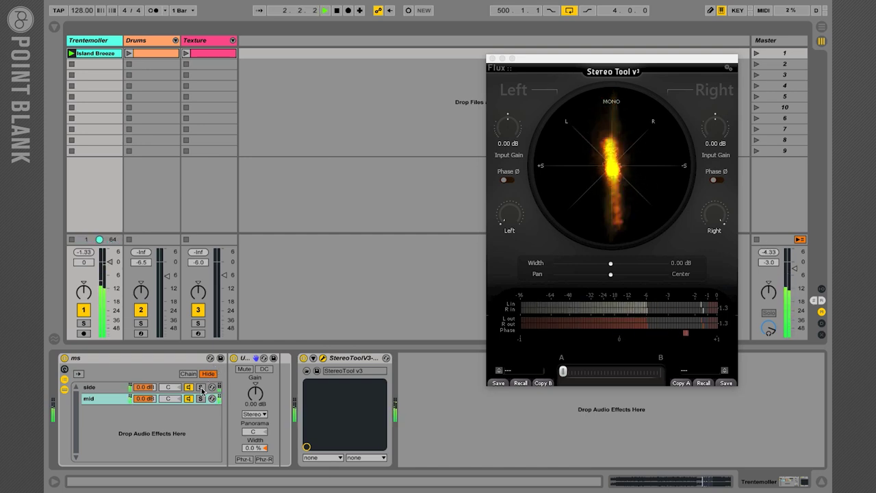
pyautogui.click(201, 387)
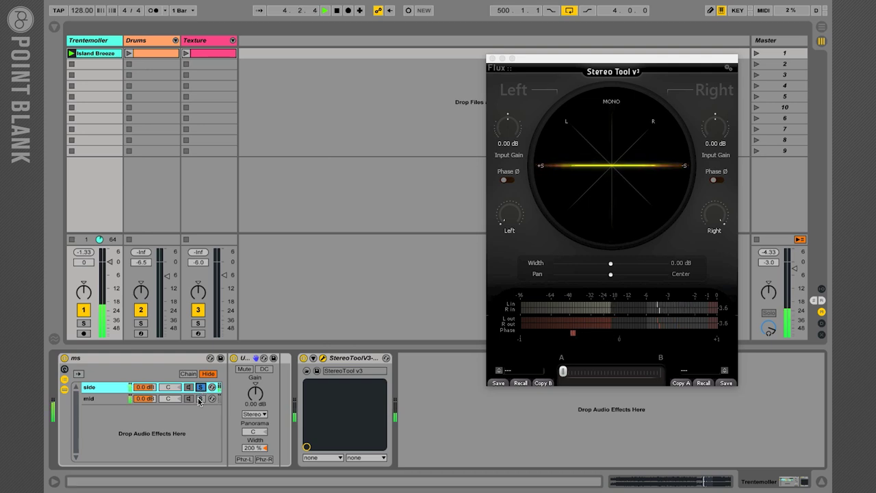
pyautogui.click(200, 398)
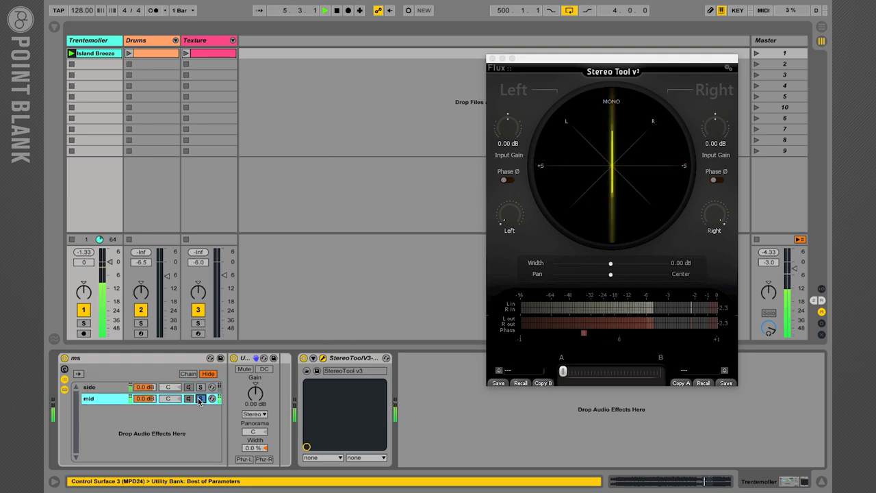
pyautogui.press('space')
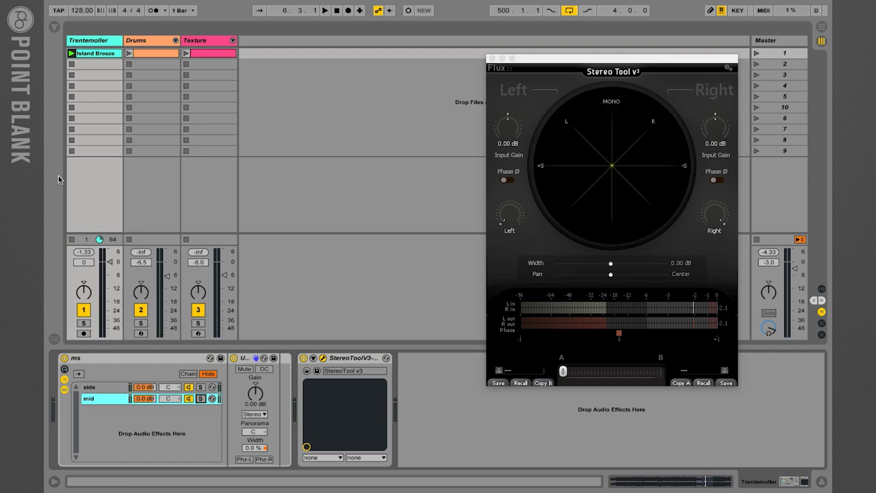
pyautogui.click(54, 26)
# - Drop an Auto Filter from Audio Effects onto the ms rack's side chain
pyautogui.scroll(3, 106, 74)
pyautogui.click(84, 88)
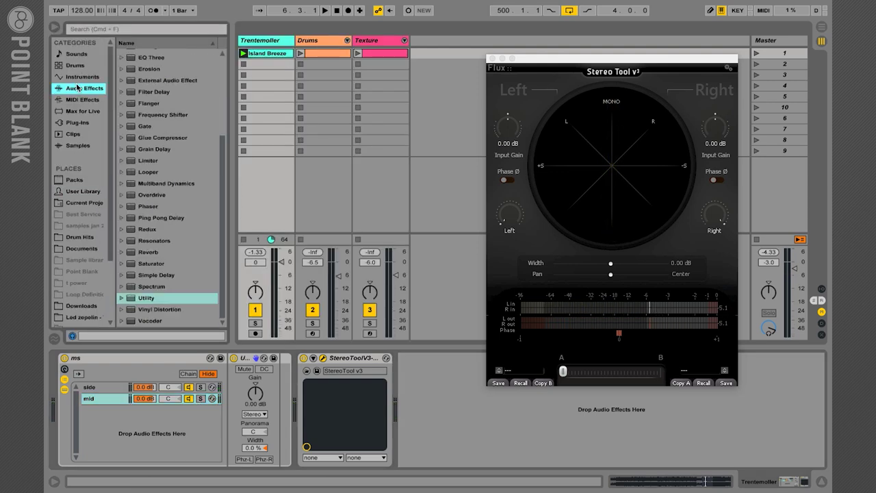
pyautogui.scroll(8, 142, 78)
pyautogui.click(144, 77)
pyautogui.moveTo(149, 94); pyautogui.dragTo(123, 366)
pyautogui.click(107, 388)
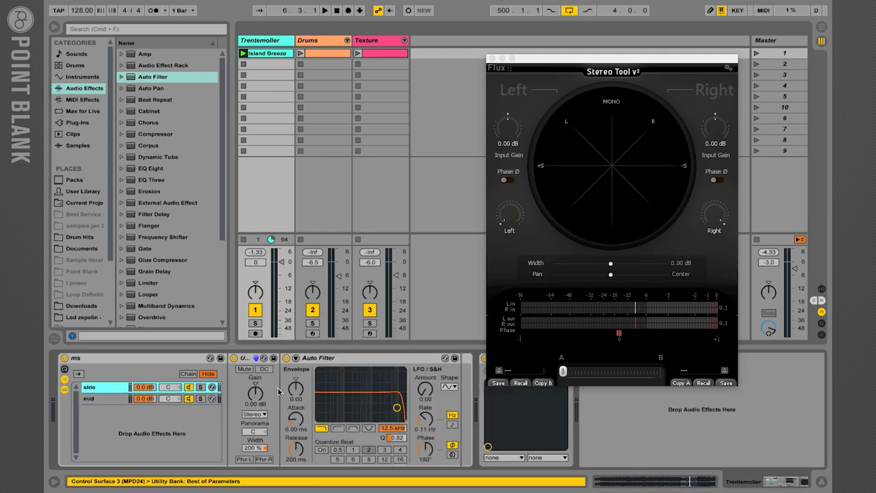
# - Make the side chain's Auto Filter a resonant high-pass at 686 Hz with LFO amount 25.2
pyautogui.click(336, 428)
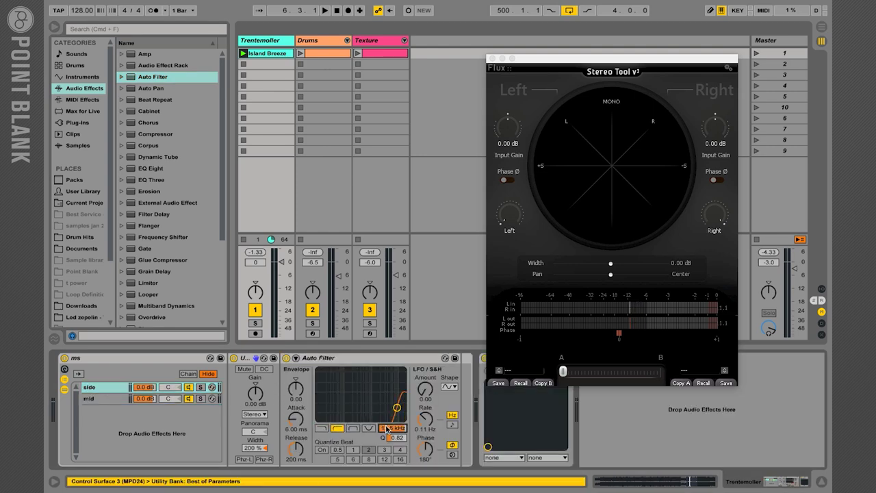
pyautogui.moveTo(394, 436); pyautogui.dragTo(421, 464)
pyautogui.moveTo(425, 388); pyautogui.dragTo(425, 377)
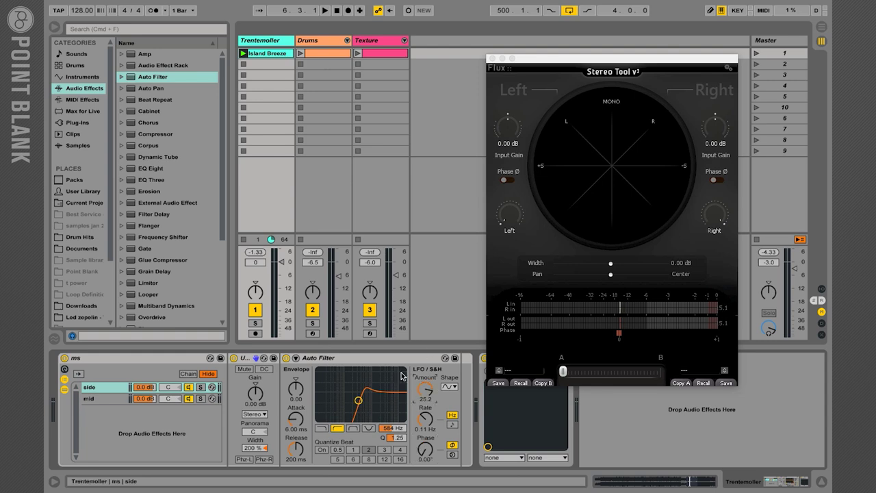
pyautogui.moveTo(358, 400); pyautogui.dragTo(359, 394)
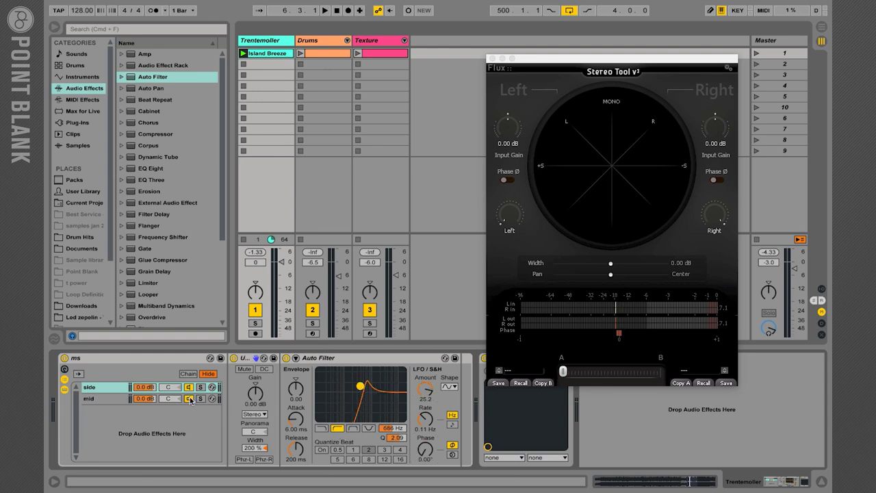
# - Audition the filter during playback, toggling the side chain off and back on, then hide the browser
pyautogui.click(191, 399)
pyautogui.press('space')
pyautogui.click(100, 388)
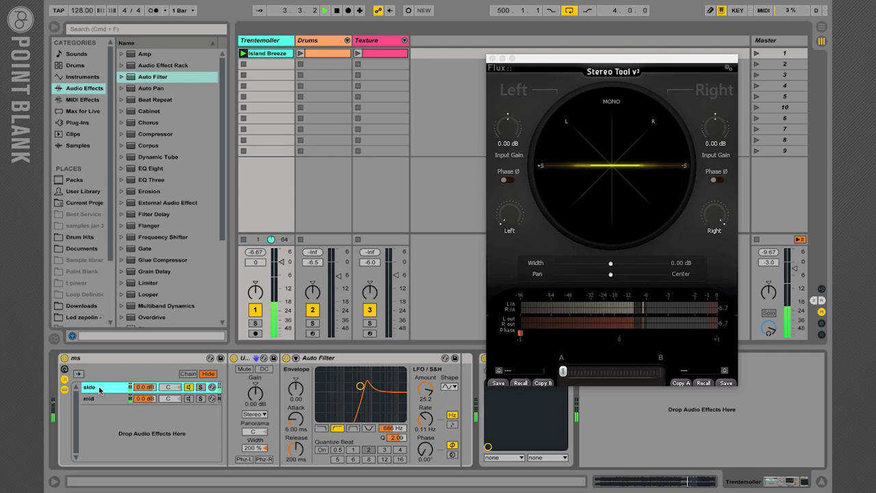
pyautogui.press('space')
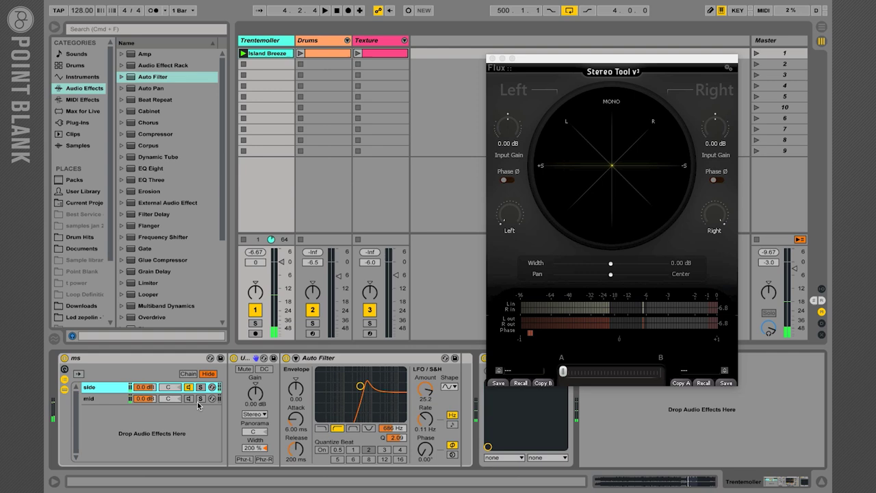
pyautogui.click(96, 398)
pyautogui.click(96, 387)
pyautogui.press('space')
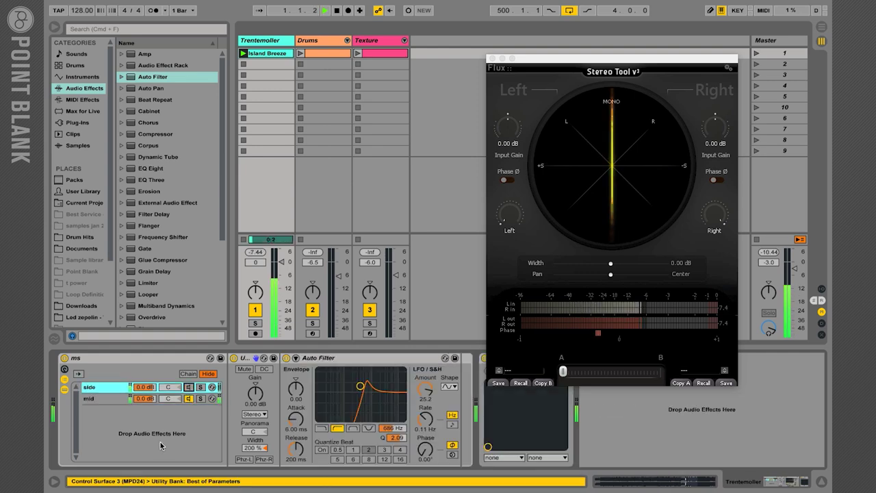
pyautogui.click(190, 387)
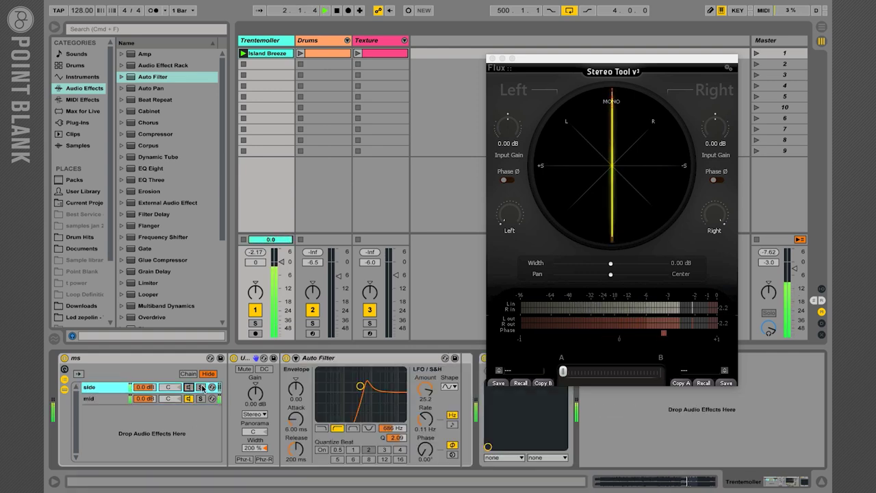
pyautogui.click(190, 387)
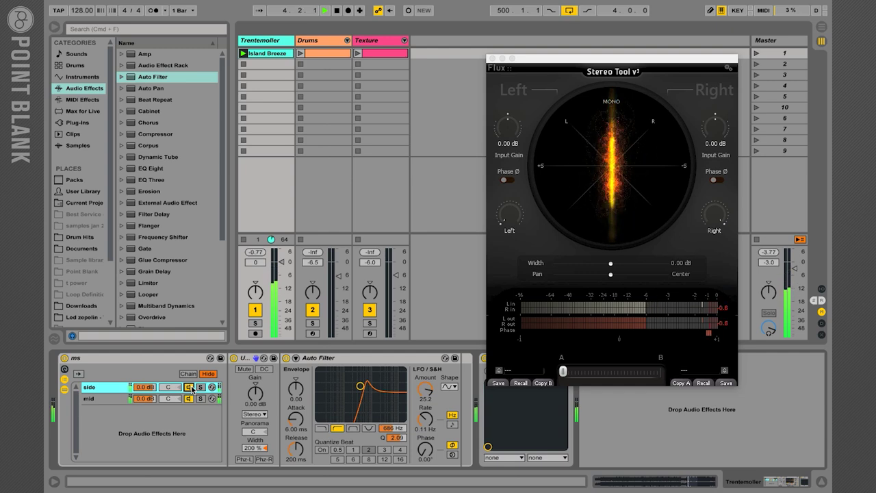
pyautogui.press('super+alt+b')
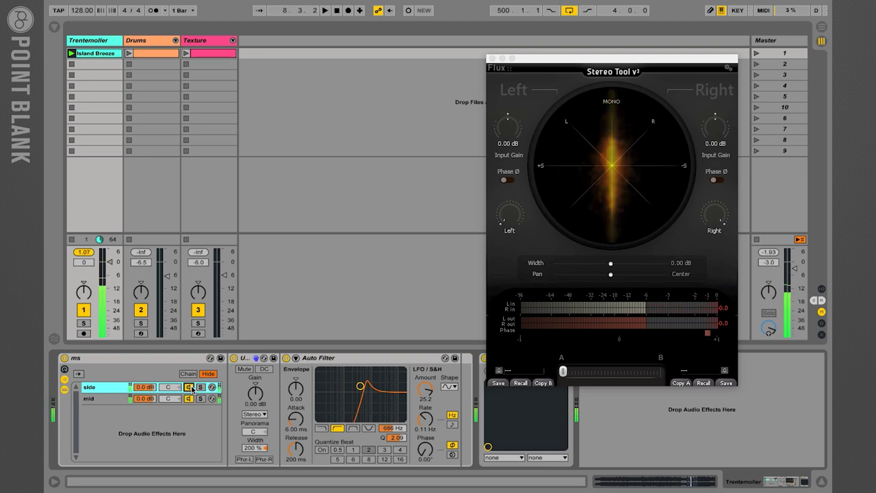
# - Switch the mid chain's Auto Filter to band-pass around 982 Hz and audition it
pyautogui.click(89, 398)
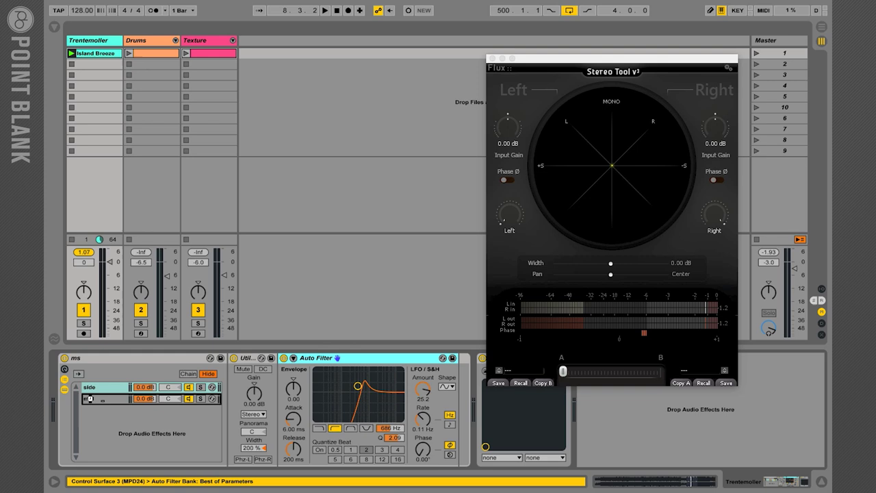
pyautogui.click(123, 399)
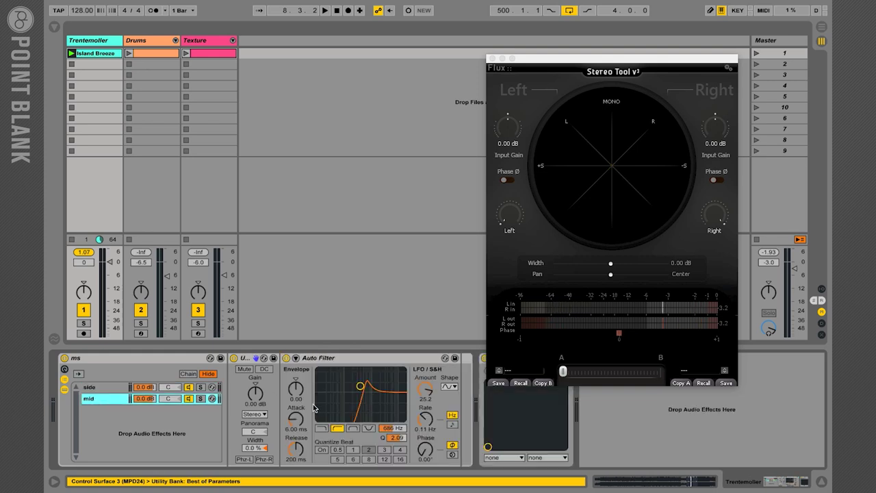
pyautogui.click(353, 428)
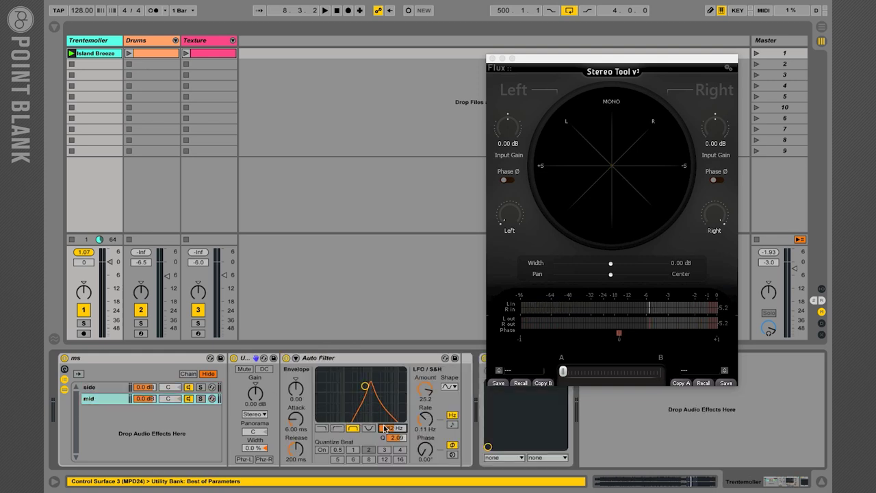
pyautogui.press('space')
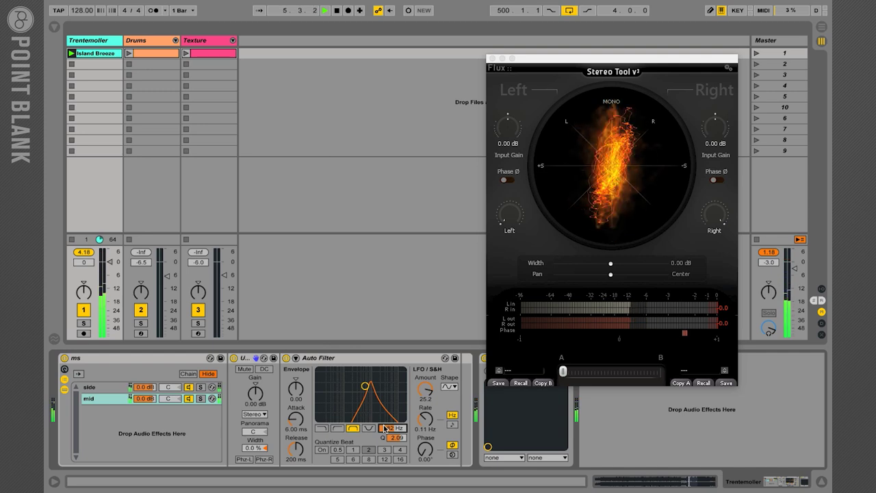
pyautogui.press('space')
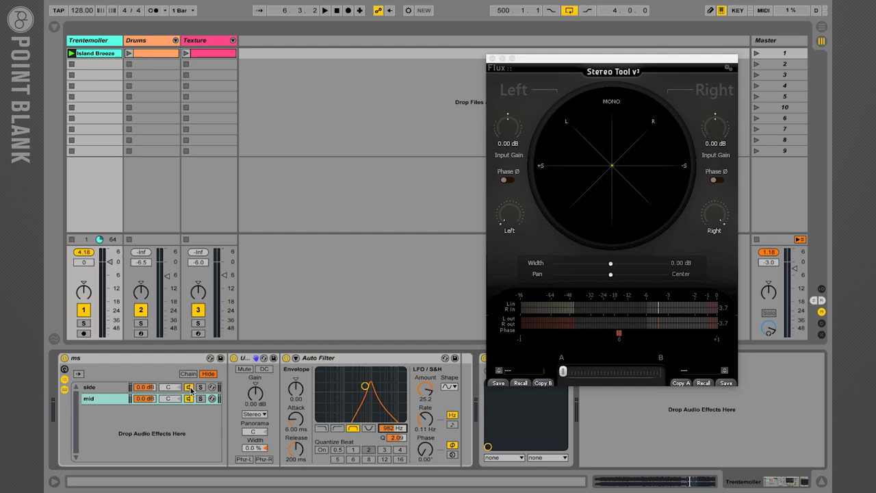
# - Mute the Trentemoller track, launch the Drums clip, and select the Texture track
pyautogui.click(84, 311)
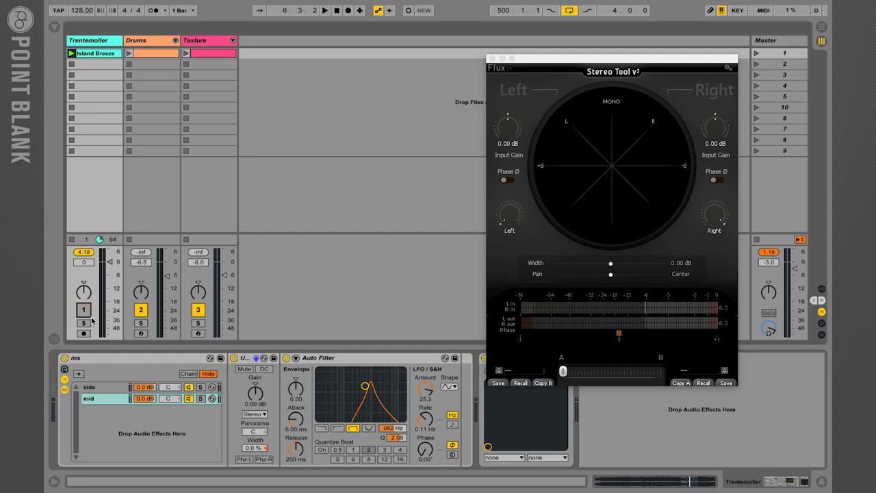
pyautogui.click(129, 55)
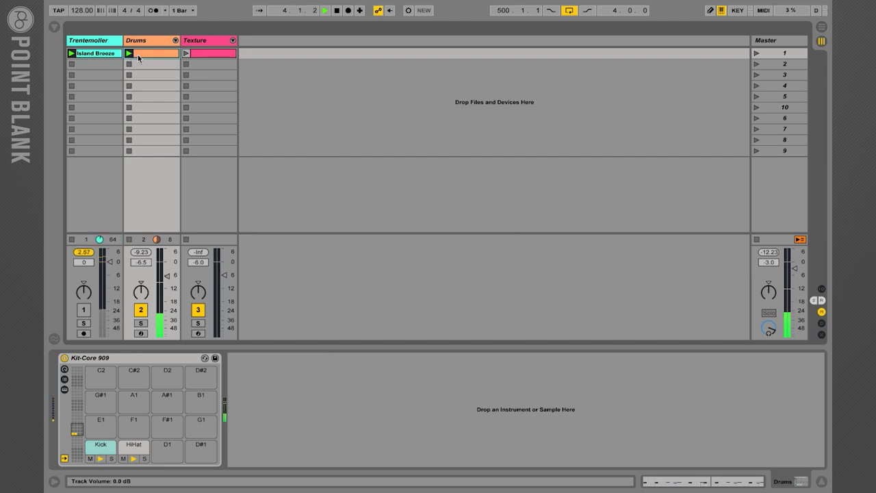
pyautogui.click(196, 44)
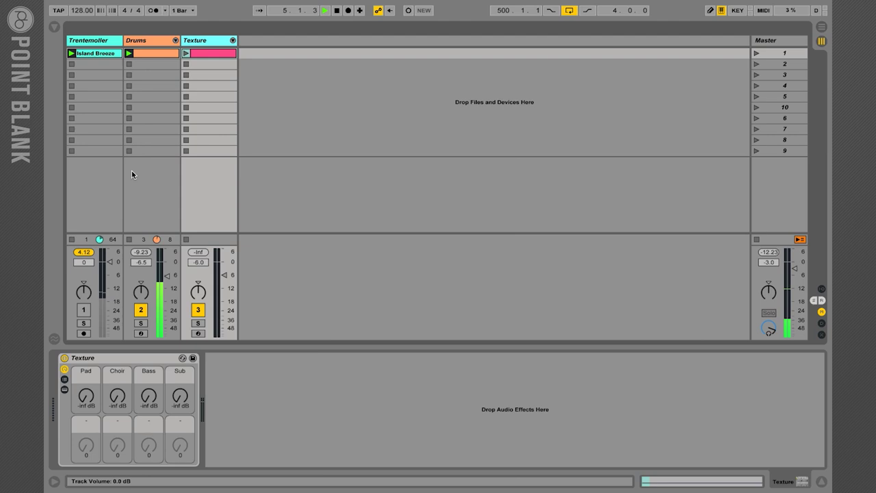
# - With the Texture clip playing, raise Pad to about -11.6 dB, Choir -15.65, Bass -11.3, Sub -14.6 dB
pyautogui.moveTo(90, 400); pyautogui.dragTo(90, 397)
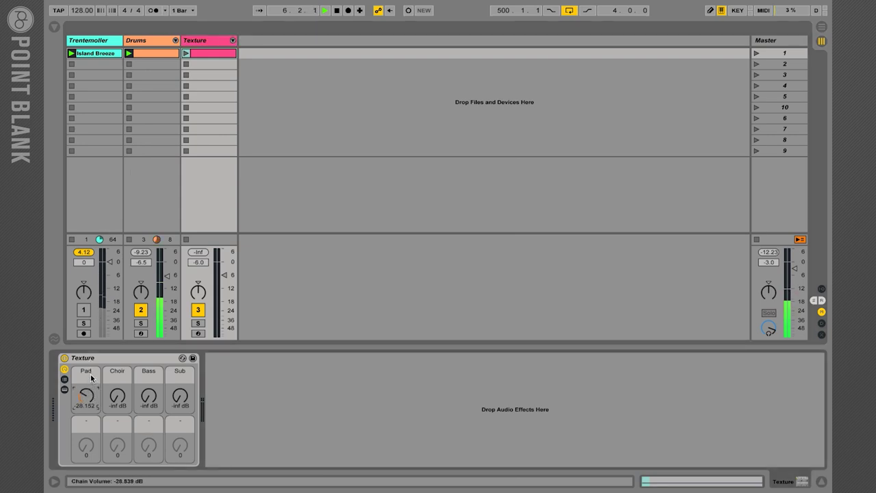
pyautogui.moveTo(91, 362); pyautogui.dragTo(93, 349)
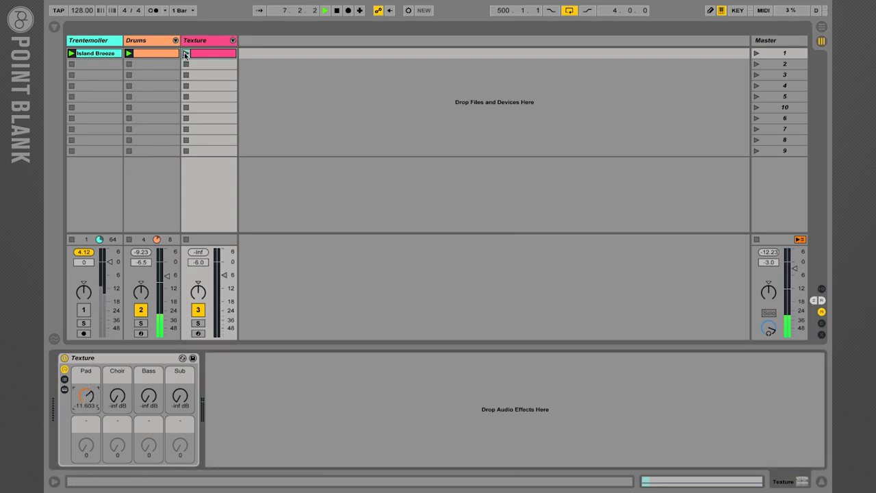
pyautogui.click(185, 54)
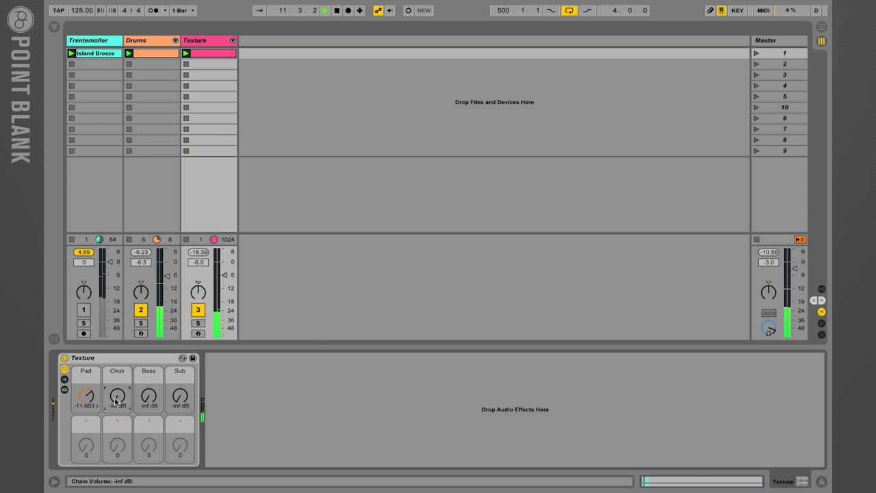
pyautogui.moveTo(116, 401); pyautogui.dragTo(110, 360)
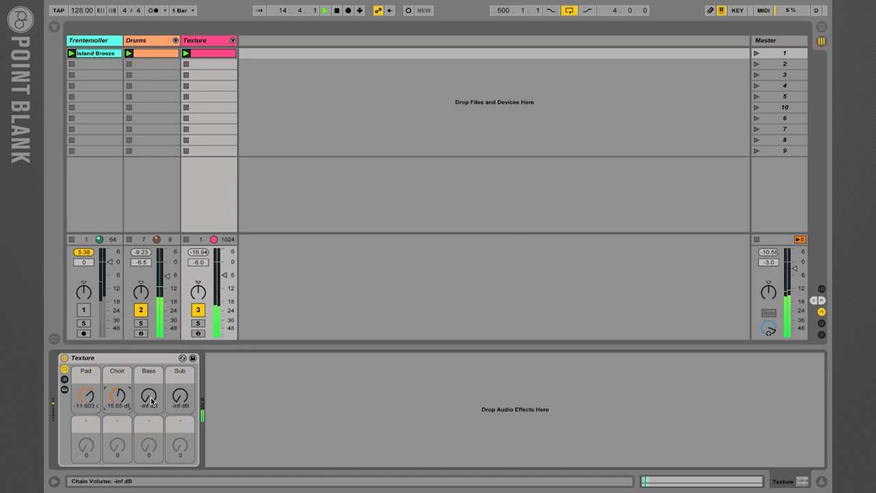
pyautogui.moveTo(152, 401); pyautogui.dragTo(148, 347)
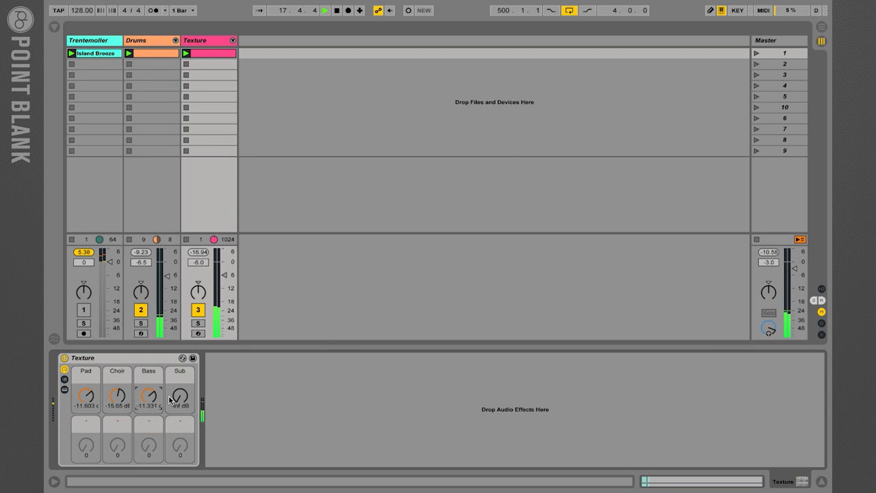
pyautogui.moveTo(169, 399); pyautogui.dragTo(179, 361)
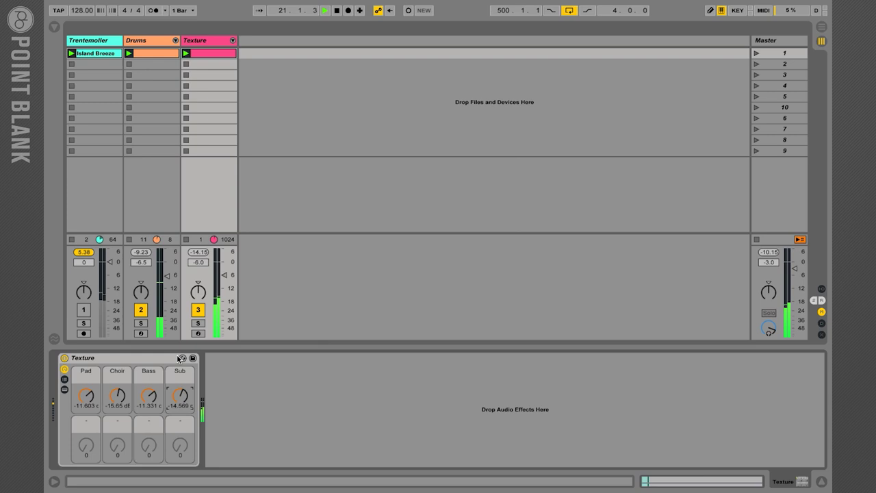
pyautogui.press('space')
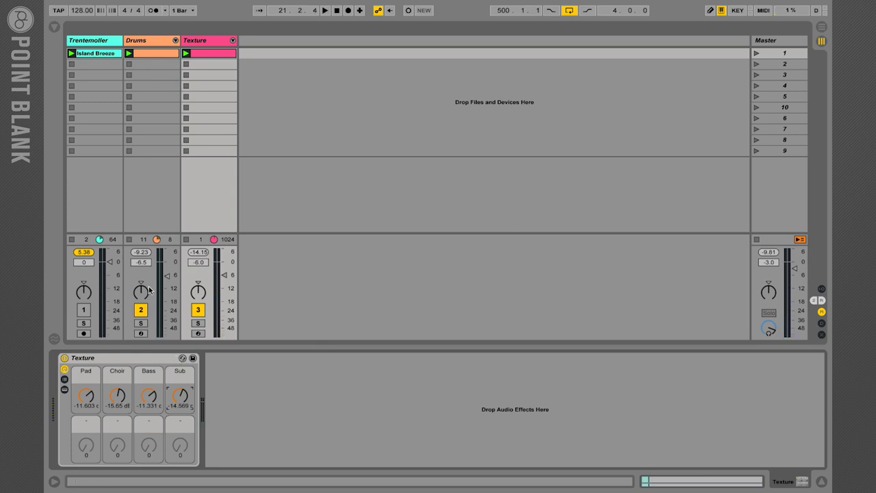
# - Add a Compressor after the Texture rack with its sidechain fed from the Drums track
pyautogui.click(51, 27)
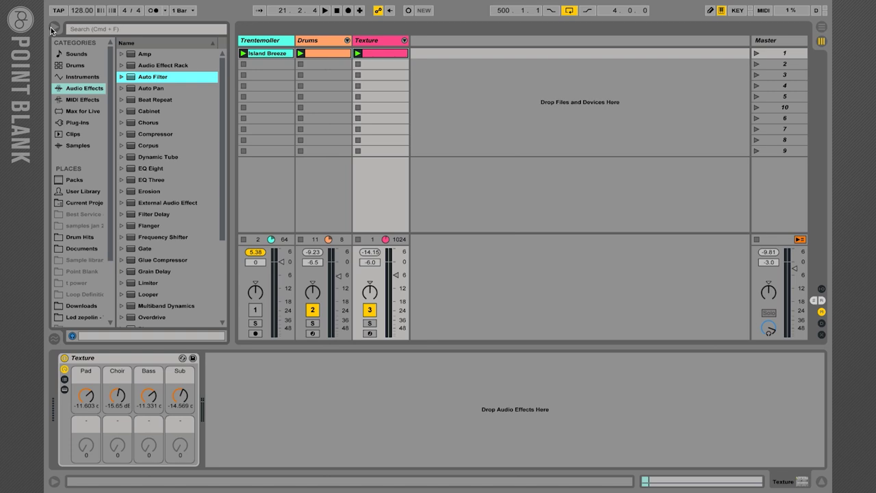
pyautogui.moveTo(144, 135); pyautogui.dragTo(236, 390)
pyautogui.click(54, 27)
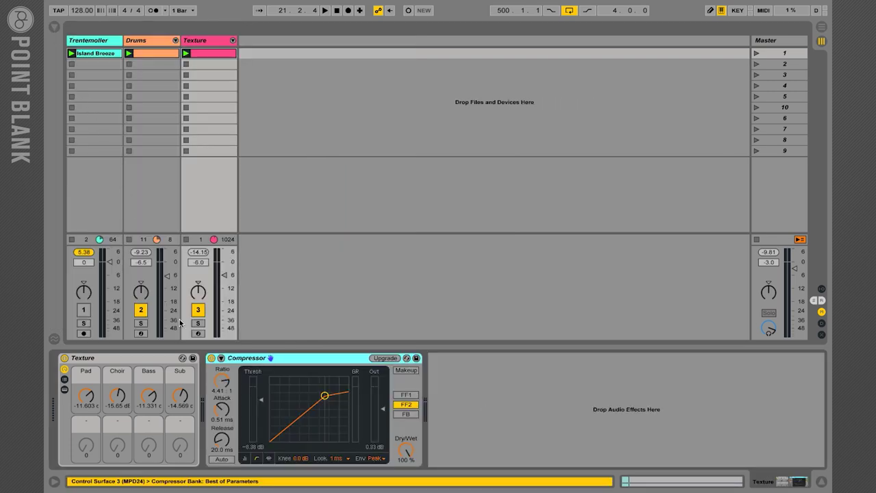
pyautogui.click(221, 358)
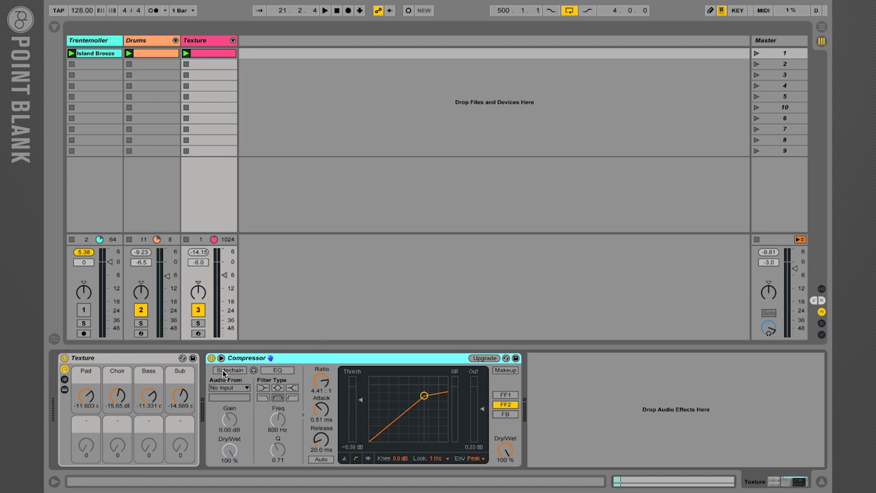
pyautogui.click(222, 371)
pyautogui.click(221, 388)
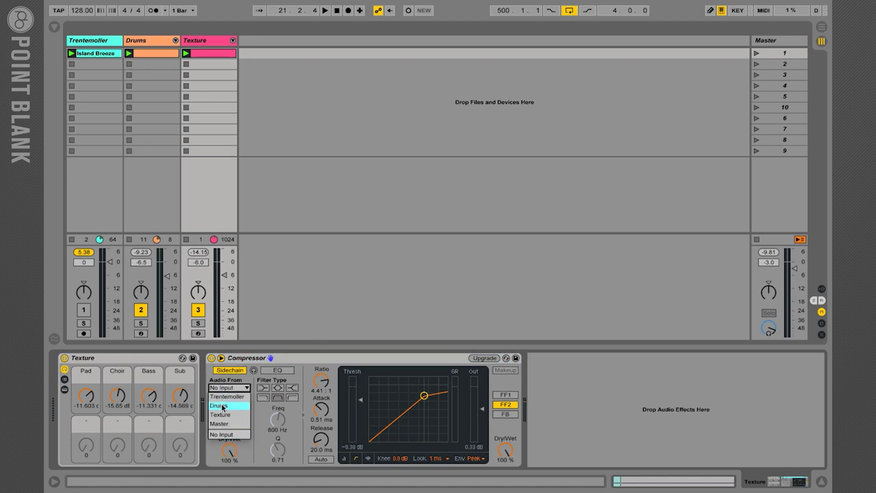
pyautogui.click(219, 405)
# - Turn on a low-pass sidechain filter, lower the threshold to -24.0 dB and choose FF1 mode
pyautogui.click(277, 373)
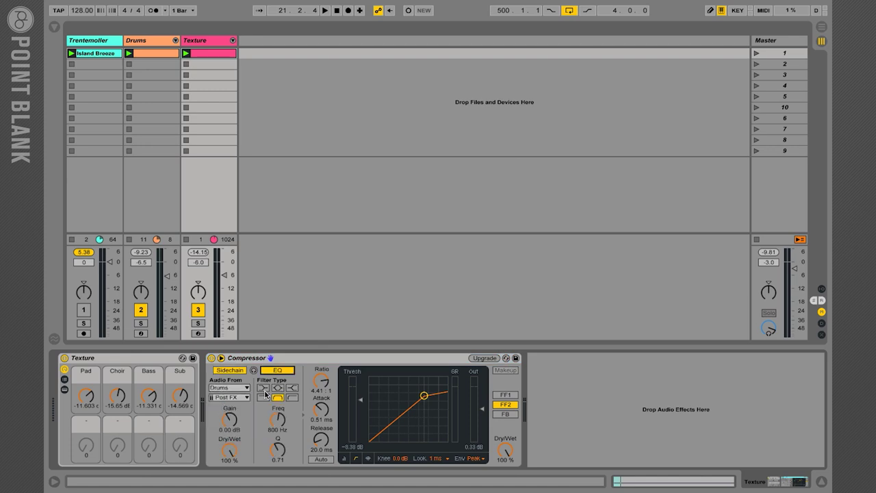
pyautogui.click(264, 398)
pyautogui.press('space')
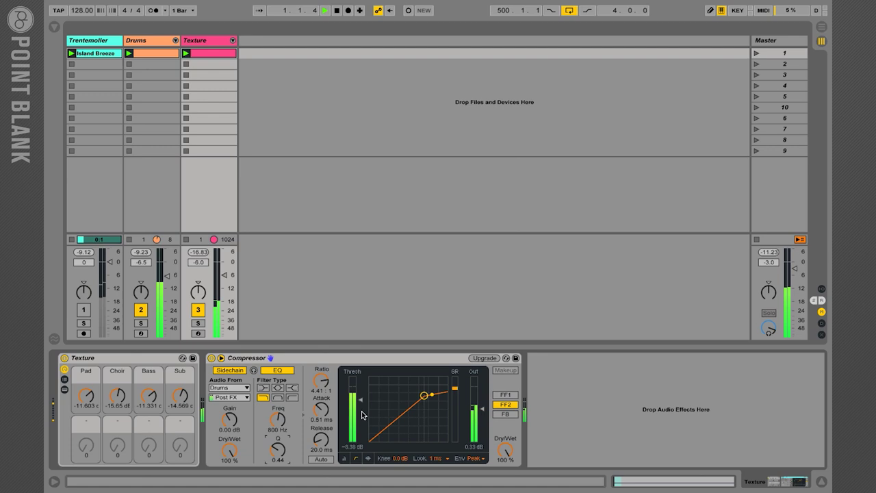
pyautogui.moveTo(424, 396); pyautogui.dragTo(400, 415)
pyautogui.click(505, 395)
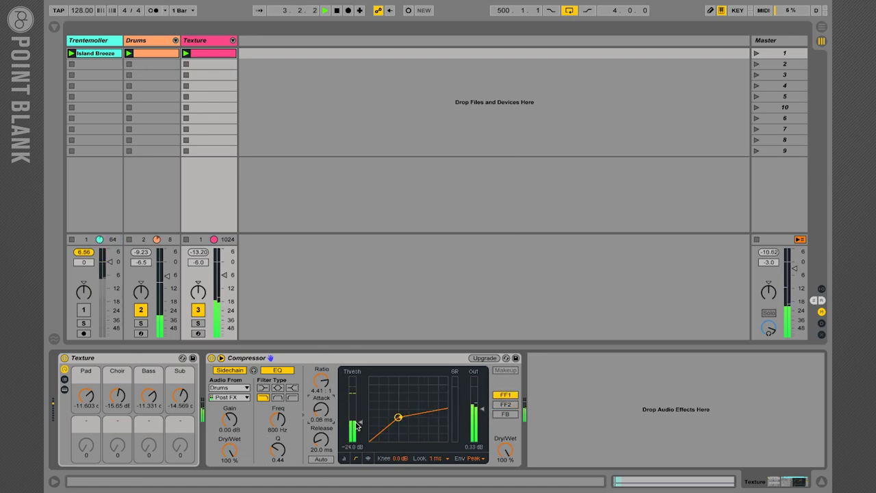
pyautogui.press('space')
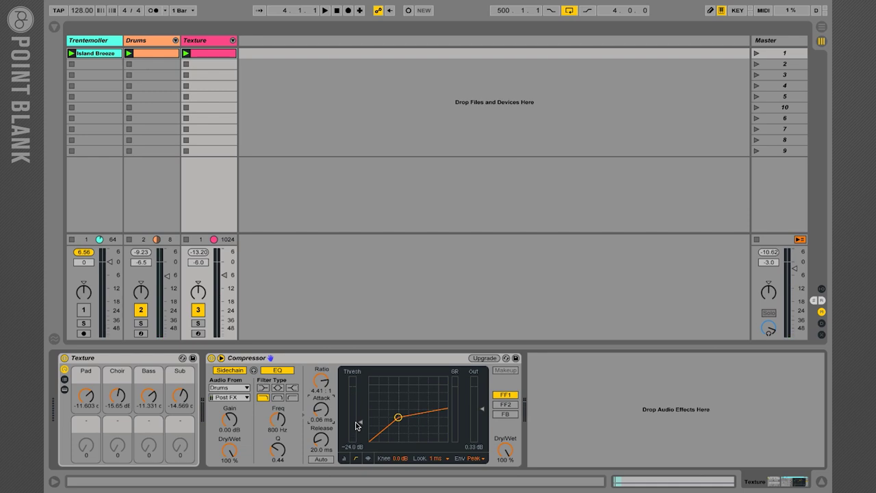
# - Copy the ms rack from Trentemoller onto the Texture track and delete its Auto Filter
pyautogui.click(70, 186)
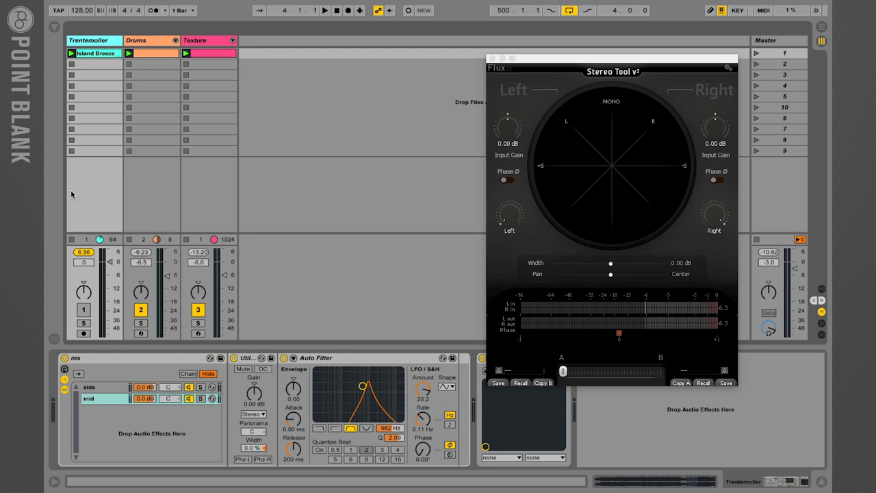
pyautogui.moveTo(117, 360); pyautogui.dragTo(228, 190)
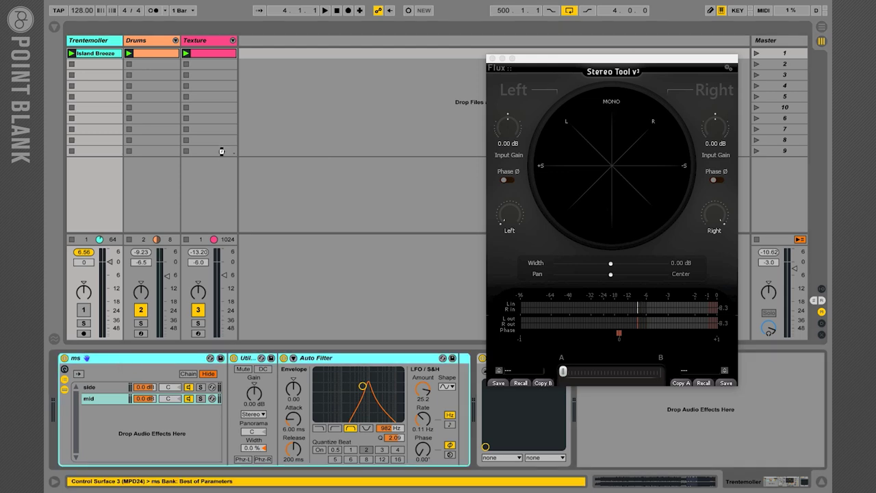
pyautogui.moveTo(221, 151); pyautogui.dragTo(204, 149)
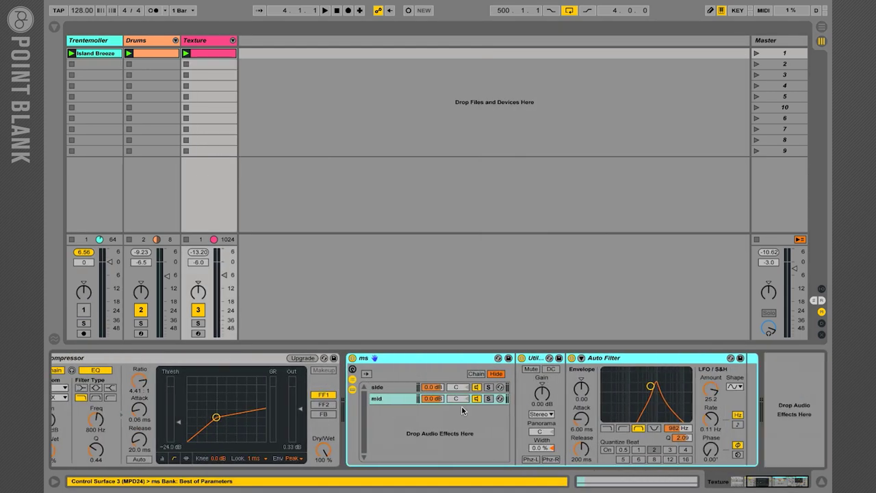
pyautogui.click(621, 357)
pyautogui.press('Delete')
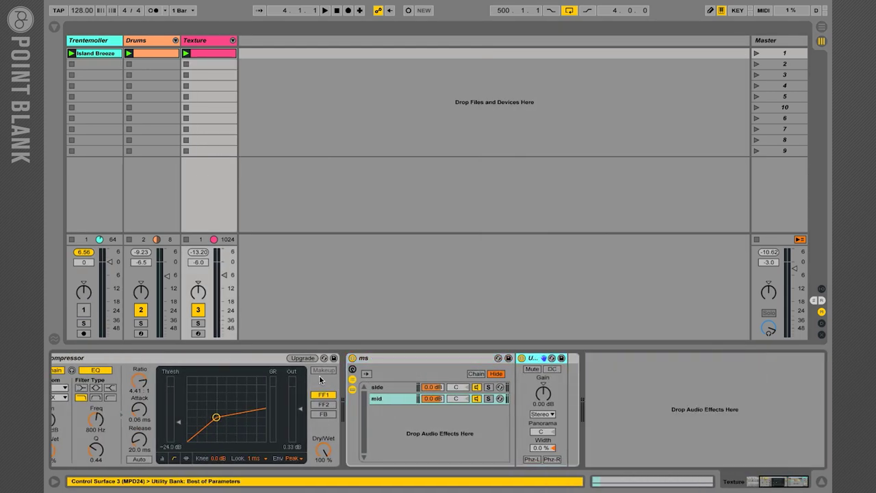
# - Move the Compressor into the ms rack's side chain, audition it, and re-enable the mid chain
pyautogui.click(253, 361)
pyautogui.moveTo(331, 368); pyautogui.dragTo(384, 389)
pyautogui.click(150, 388)
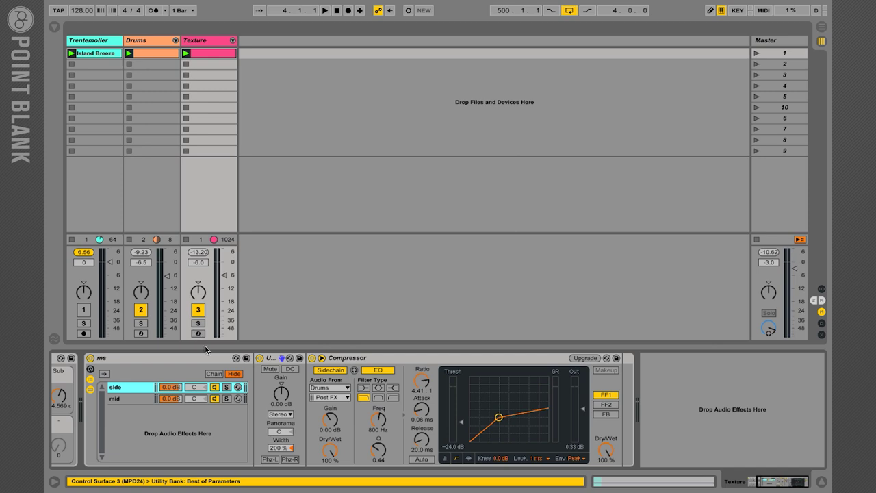
pyautogui.press('space')
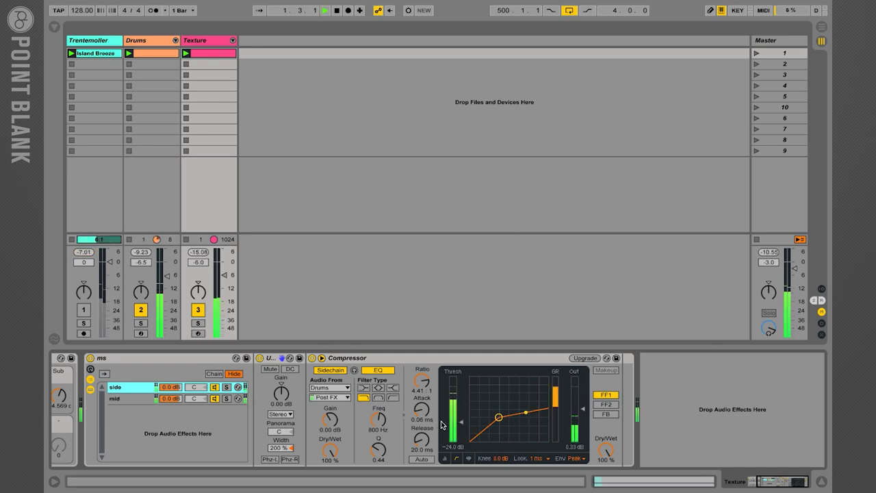
pyautogui.click(205, 399)
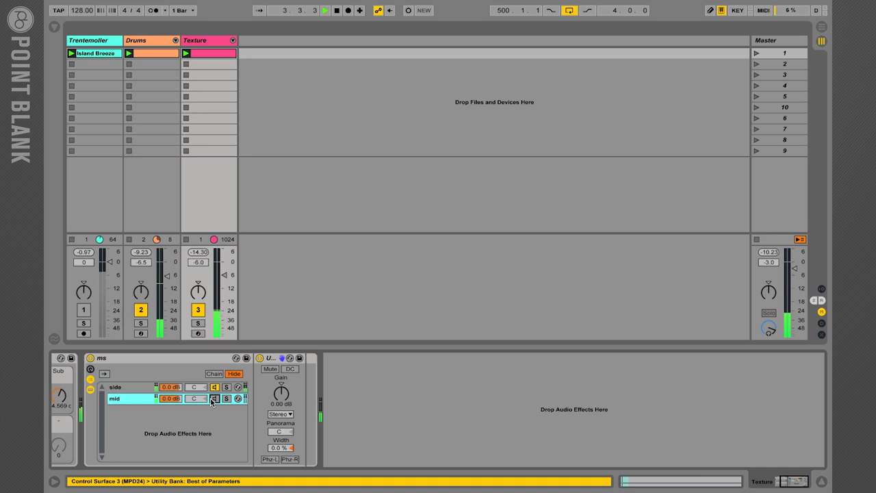
pyautogui.click(212, 399)
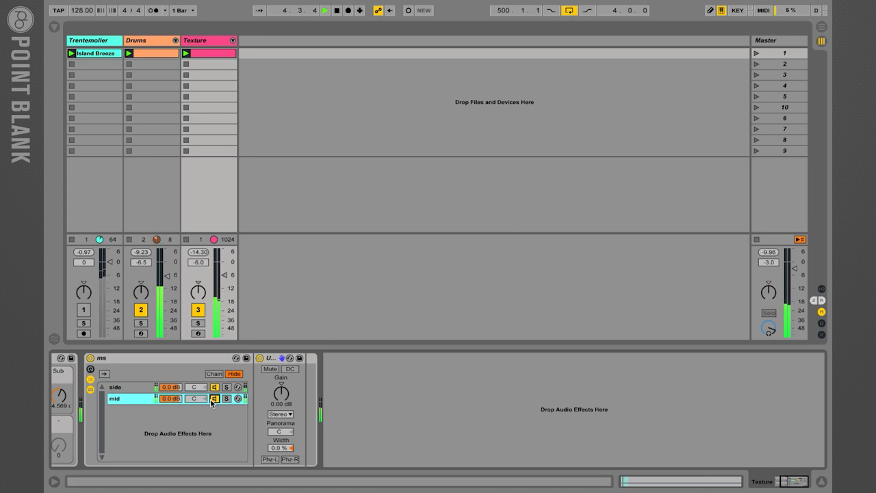
# - Move the Drums-sidechained Compressor from the side chain into the mid chain and start playback
pyautogui.click(172, 387)
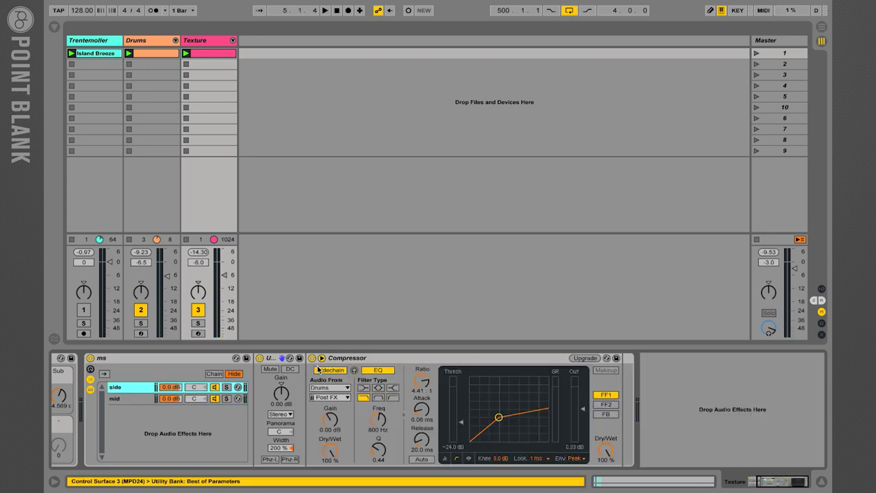
pyautogui.click(141, 399)
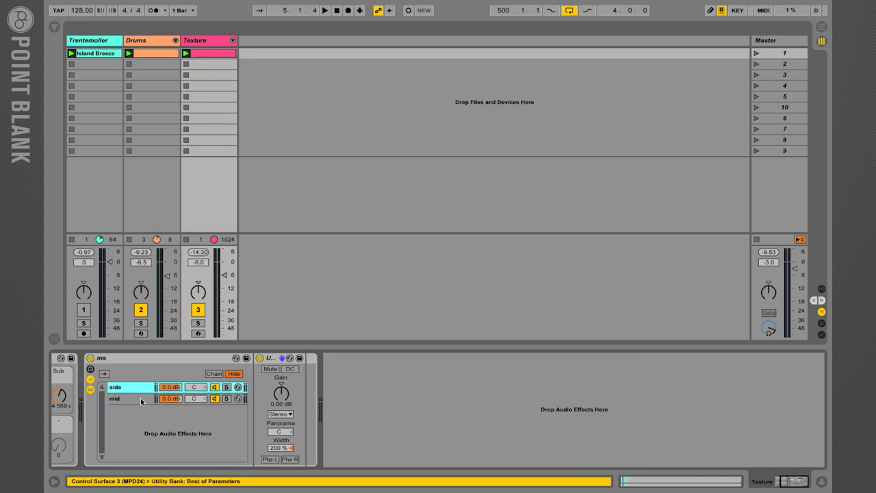
pyautogui.press('space')
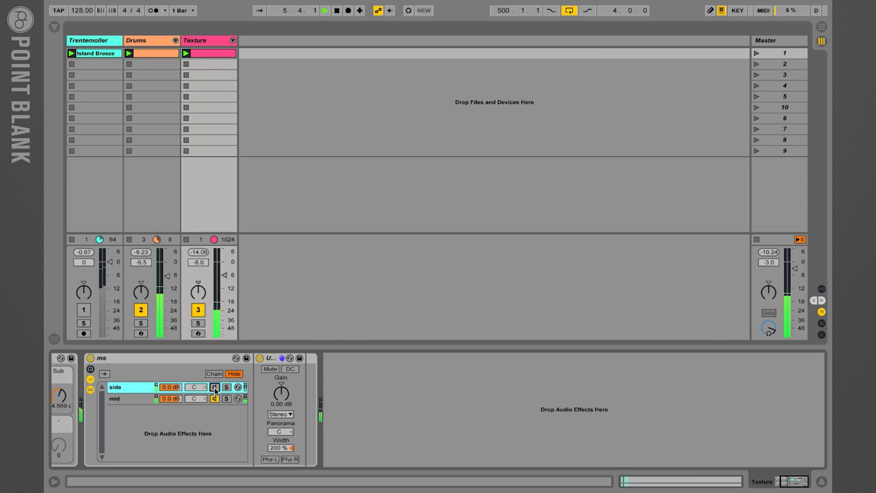
# - Audition Texture with Drums silenced and the mid chain off, then bring Drums and the mid chain back
pyautogui.click(141, 311)
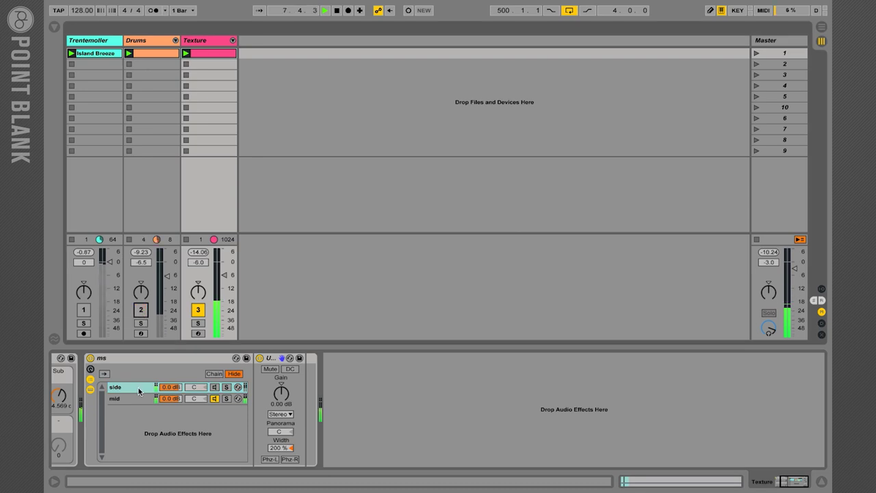
pyautogui.click(214, 398)
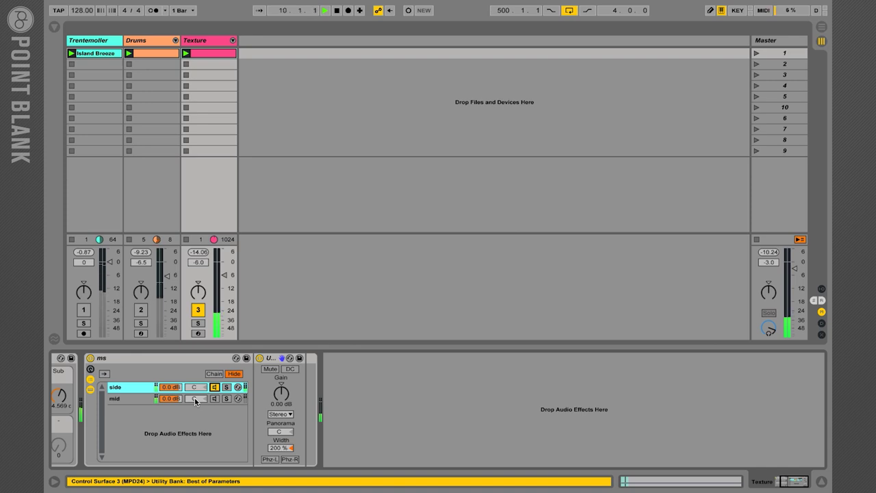
pyautogui.press('F2')
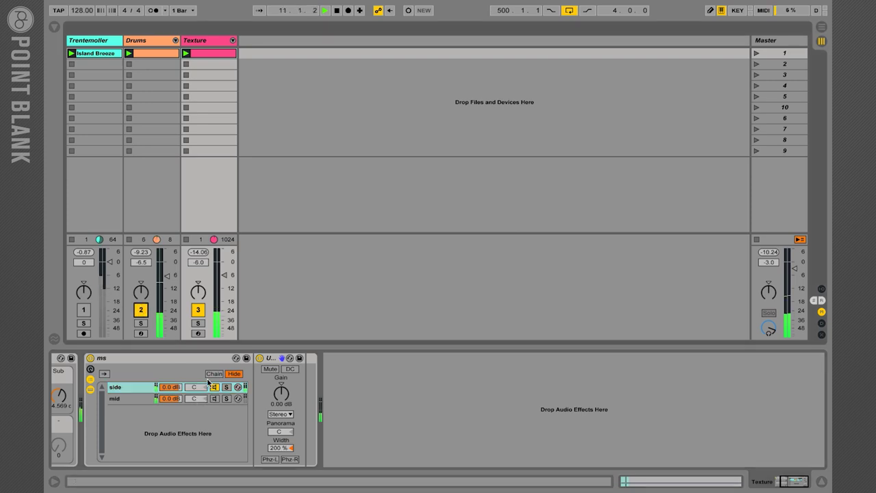
pyautogui.click(213, 399)
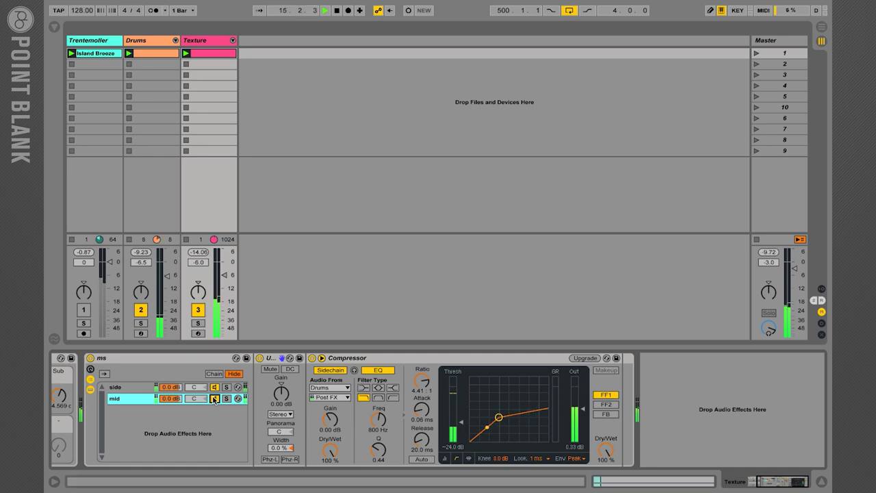
# - Stop playback and add a Gate from the audio effects browser to the ms rack's side chain
pyautogui.press('space')
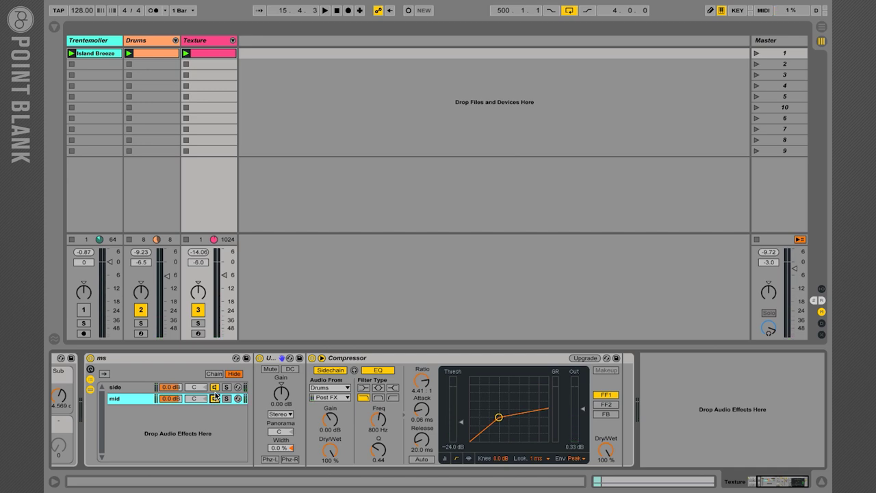
pyautogui.click(55, 28)
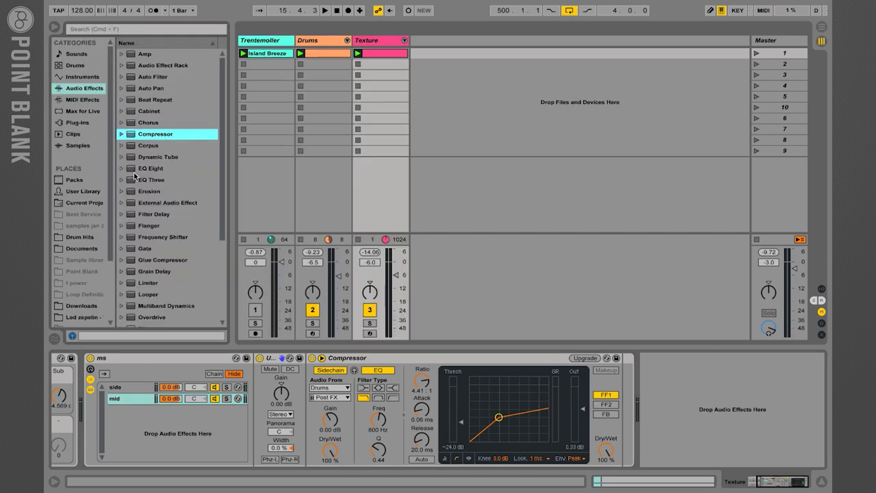
pyautogui.moveTo(149, 246); pyautogui.dragTo(346, 361)
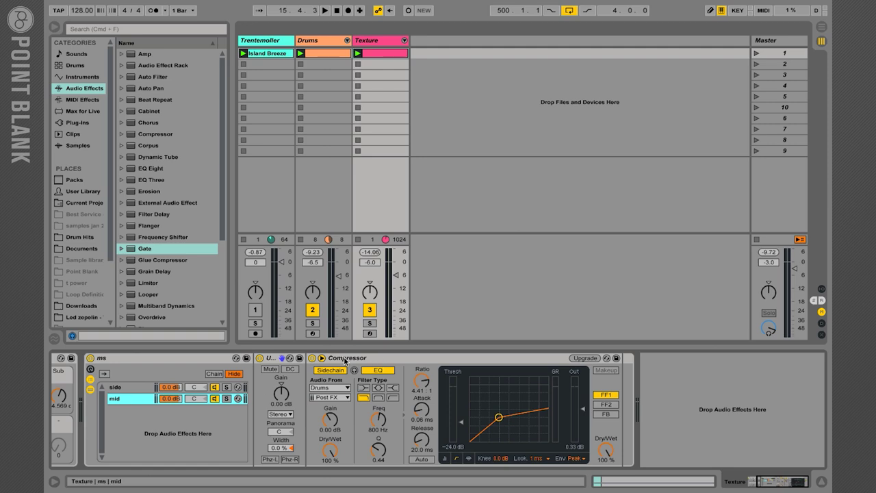
pyautogui.click(317, 360)
pyautogui.click(309, 358)
pyautogui.click(154, 389)
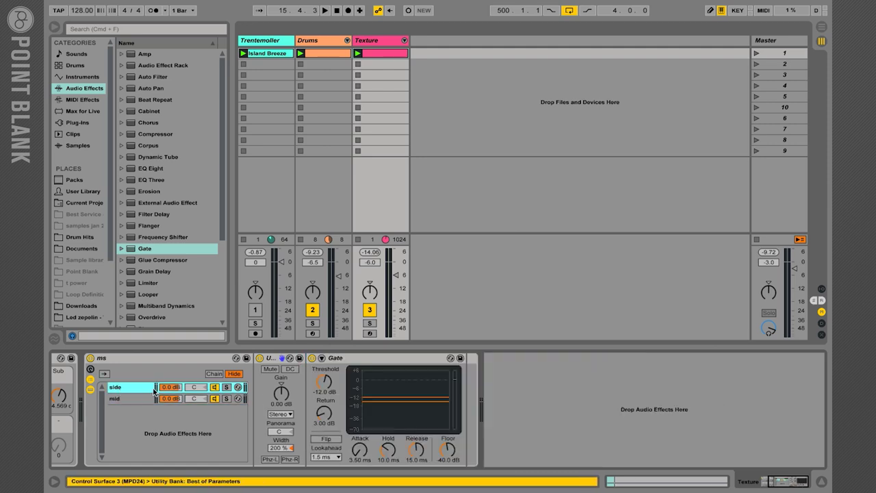
# - Sidechain the Gate from the Drums track with EQ off and Return set to 0 dB
pyautogui.click(321, 358)
pyautogui.click(330, 370)
pyautogui.click(328, 386)
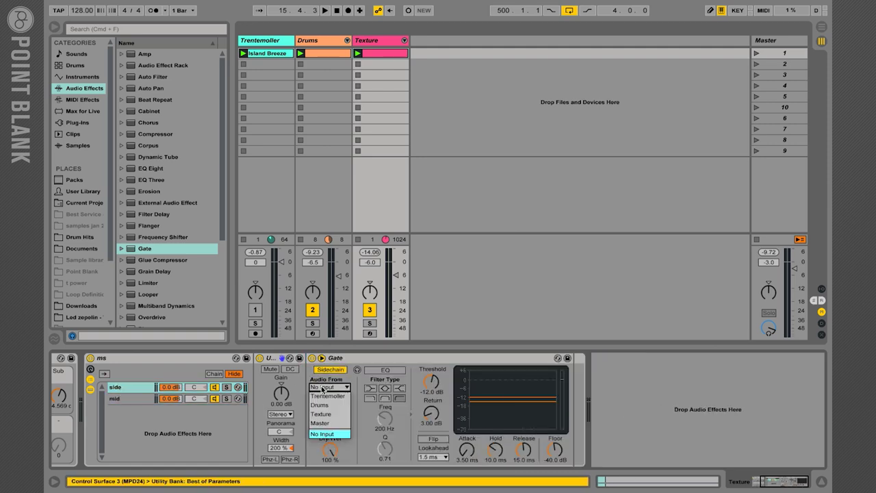
pyautogui.click(321, 404)
pyautogui.click(379, 370)
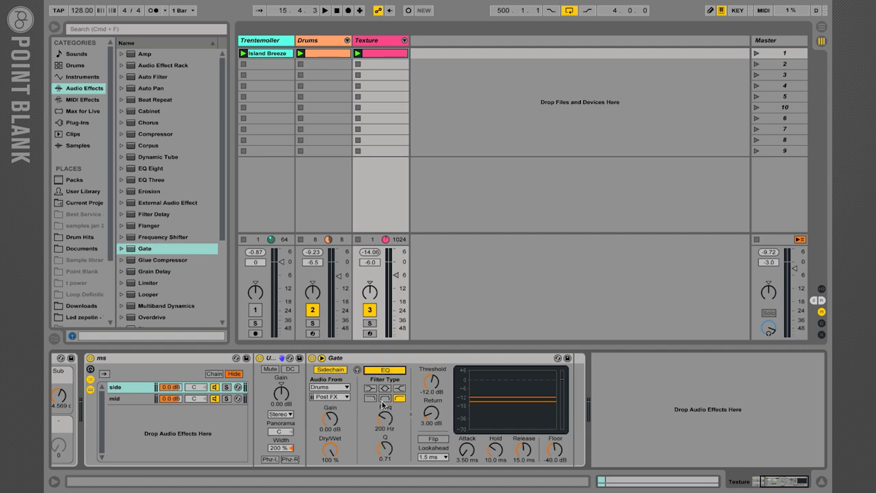
pyautogui.click(394, 371)
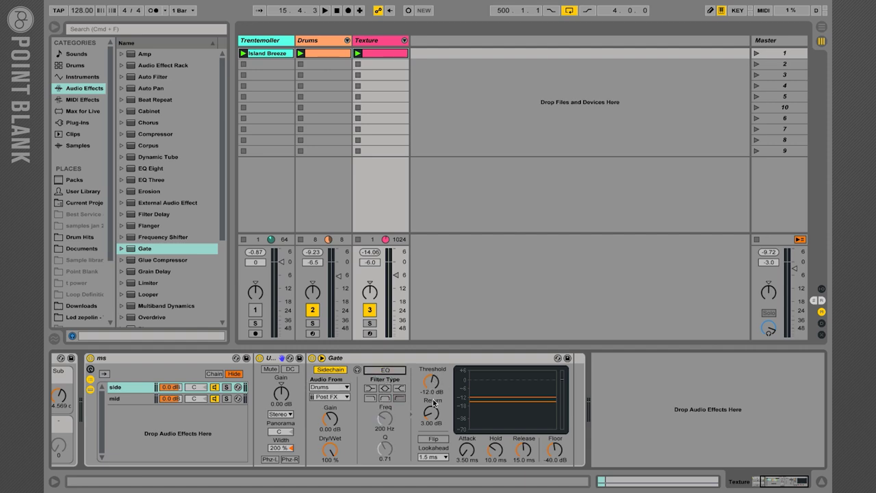
pyautogui.moveTo(429, 412); pyautogui.dragTo(439, 436)
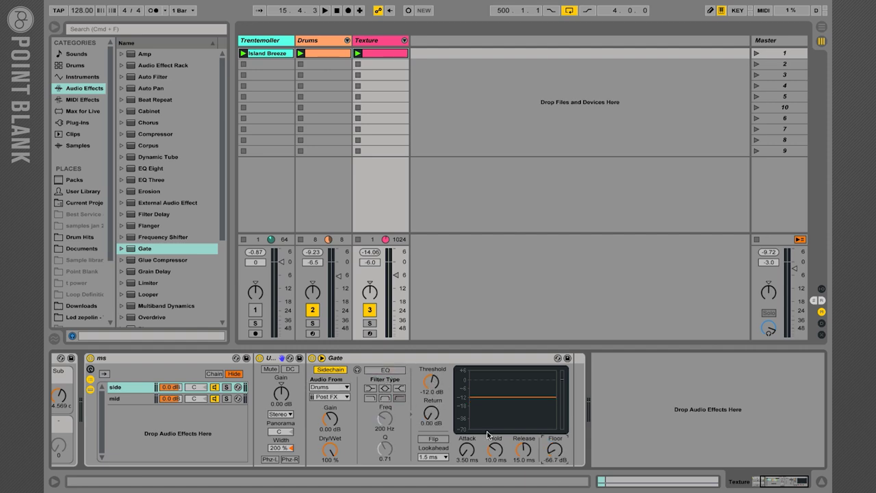
# - During playback, lower the side-chain Gate's threshold to about -36.6 dB and its floor to -inf dB
pyautogui.press('space')
pyautogui.press('Down')
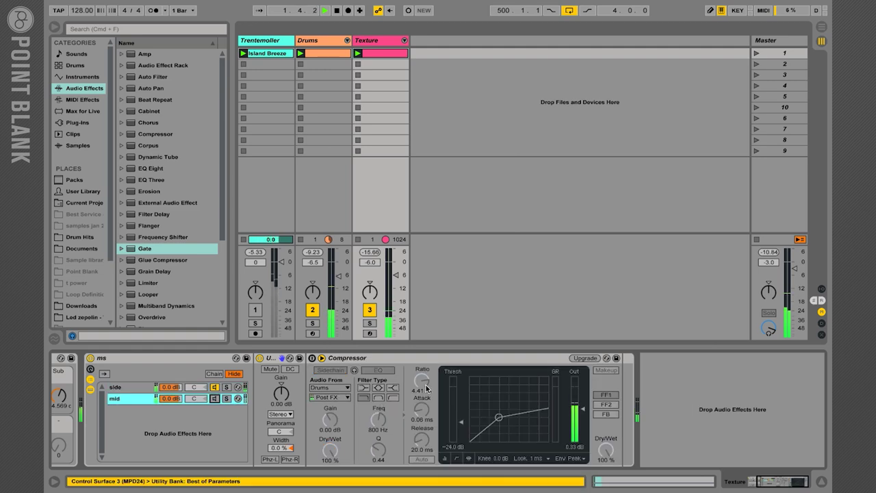
pyautogui.press('Up')
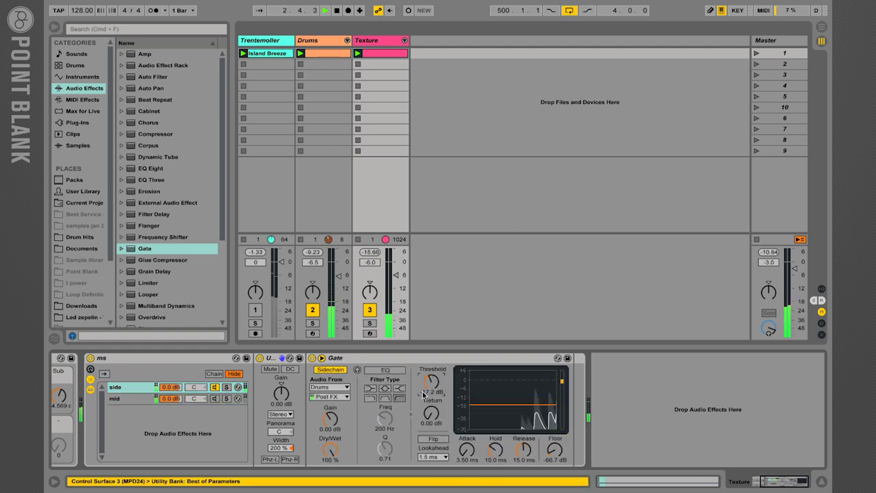
pyautogui.moveTo(422, 395); pyautogui.dragTo(442, 413)
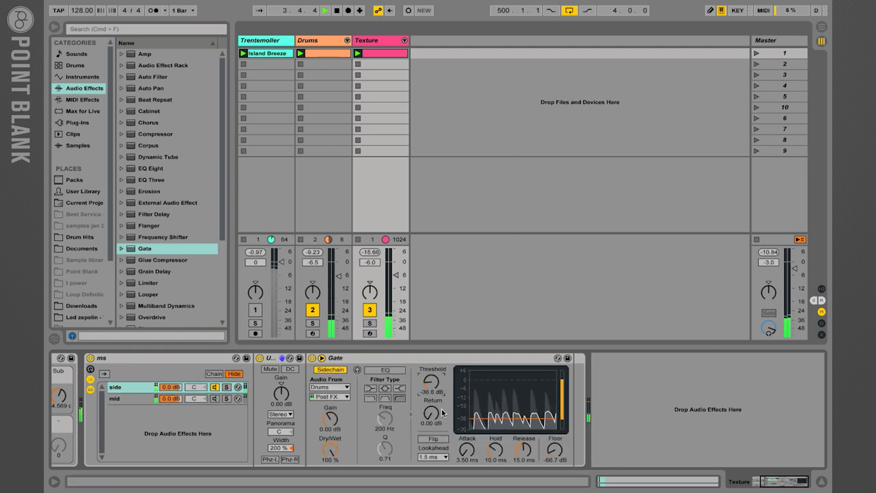
pyautogui.moveTo(555, 450); pyautogui.dragTo(555, 472)
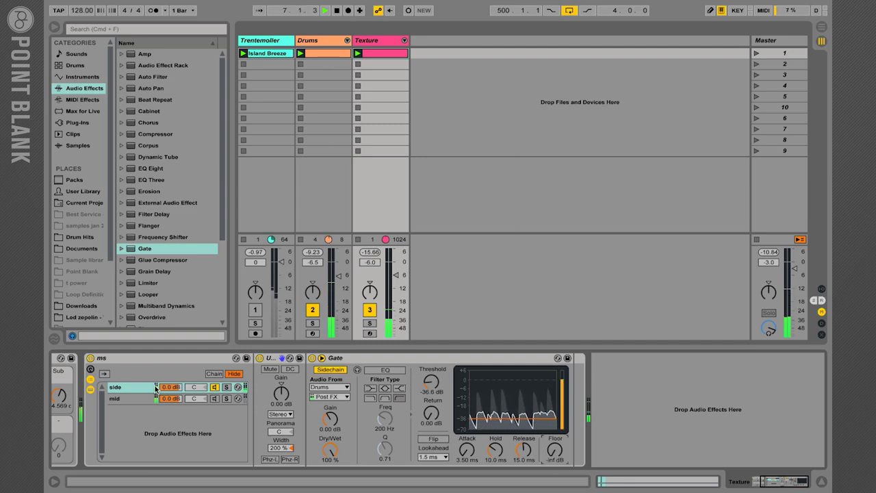
# - Set the Gate's Hold to 5.70 ms and Release to 0.77 ms, enable sidechain EQ, and threshold -30 dB
pyautogui.click(214, 400)
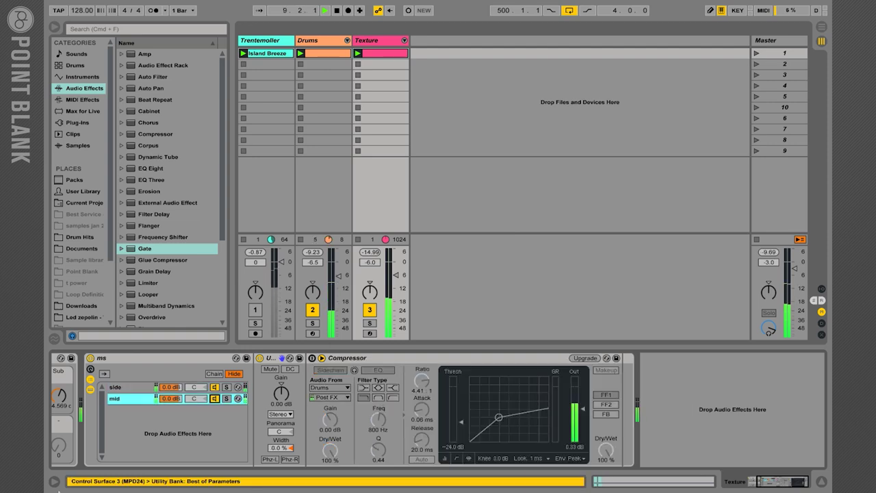
pyautogui.click(118, 387)
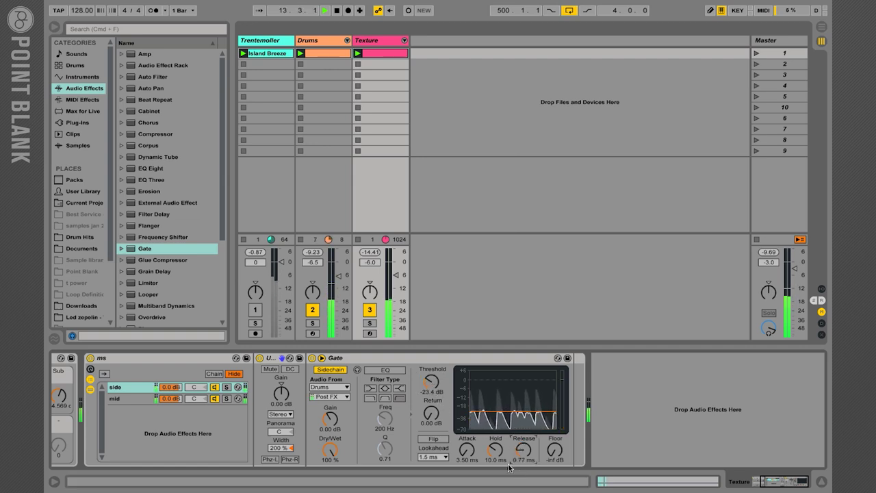
pyautogui.moveTo(489, 450); pyautogui.dragTo(490, 455)
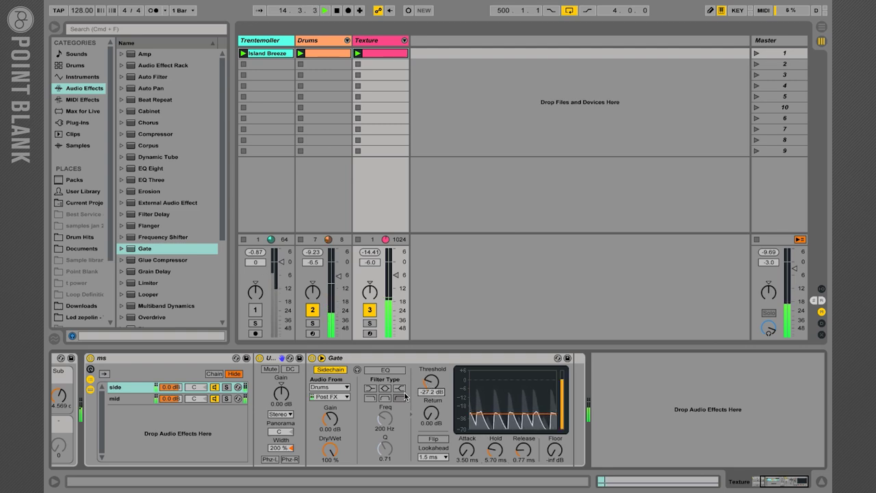
pyautogui.click(384, 371)
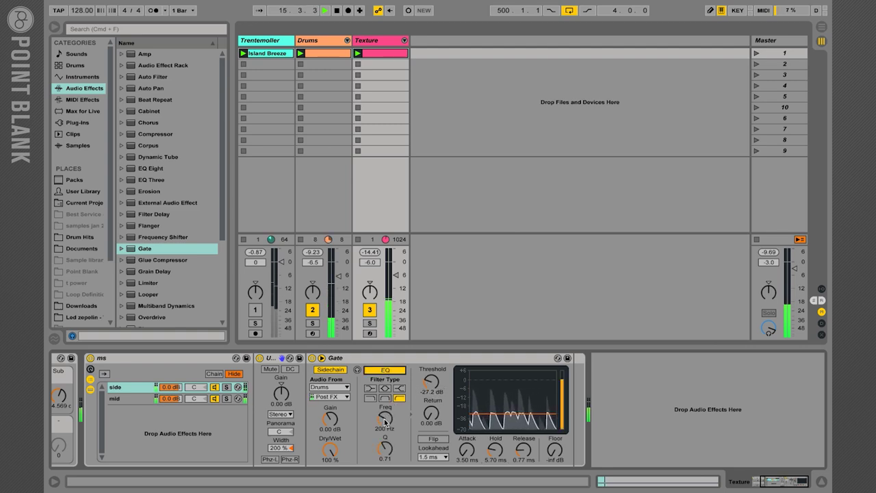
pyautogui.moveTo(425, 394)
pyautogui.mouseDown()
pyautogui.moveTo(425, 410)
pyautogui.moveTo(414, 395)
pyautogui.mouseUp()
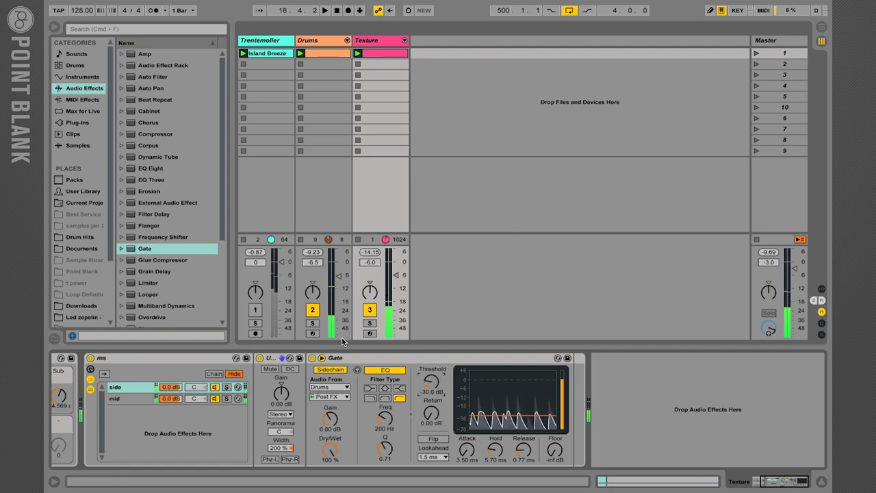
# - Move the Gate off the side chain to follow the Compressor on the mid chain, then audition it
pyautogui.click(334, 358)
pyautogui.press('Delete')
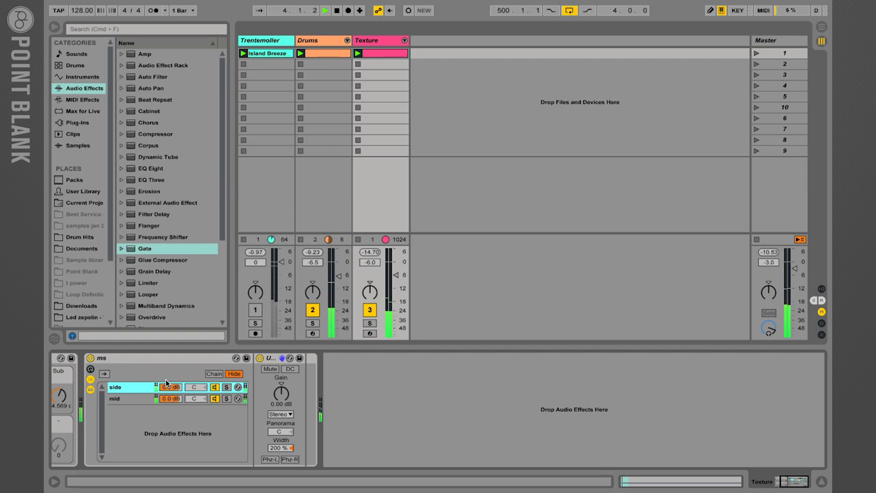
pyautogui.keyDown('shift'); pyautogui.click(137, 398); pyautogui.keyUp('shift')
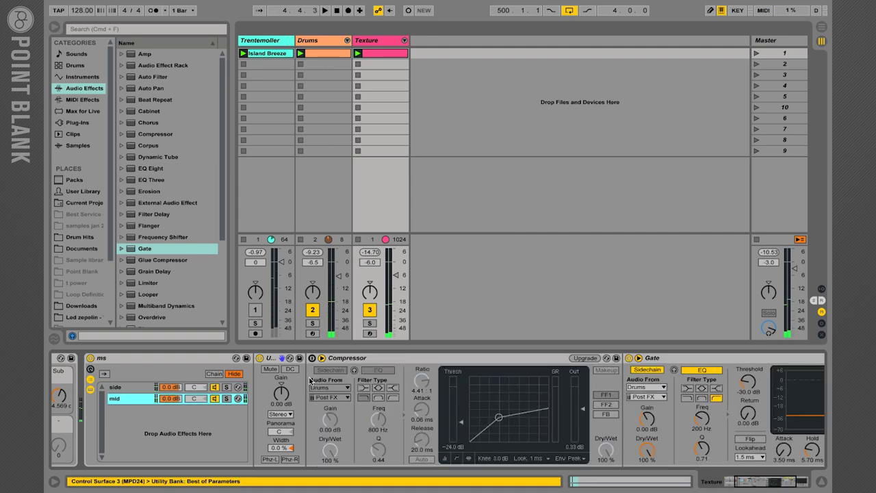
pyautogui.scroll(-2, 344, 378)
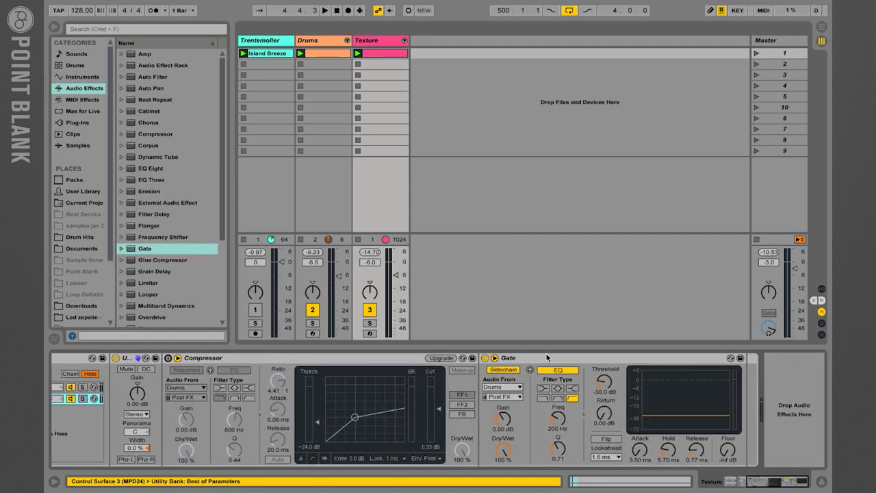
pyautogui.click(540, 360)
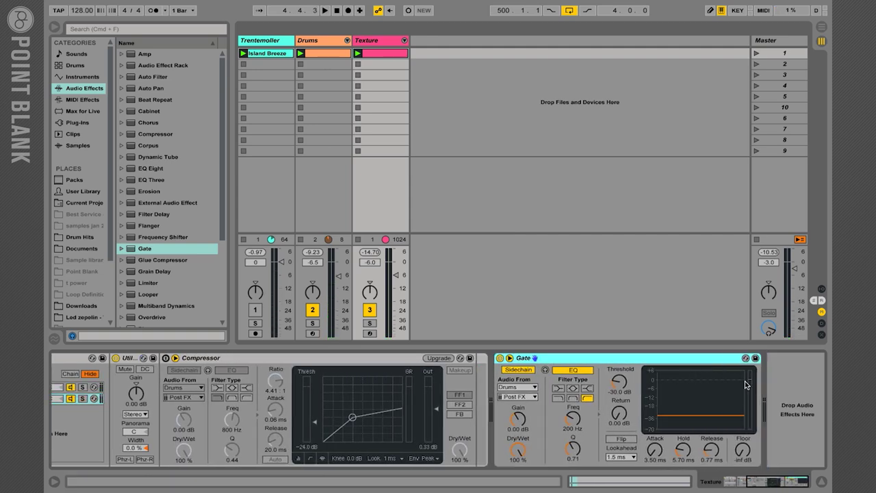
pyautogui.press('space')
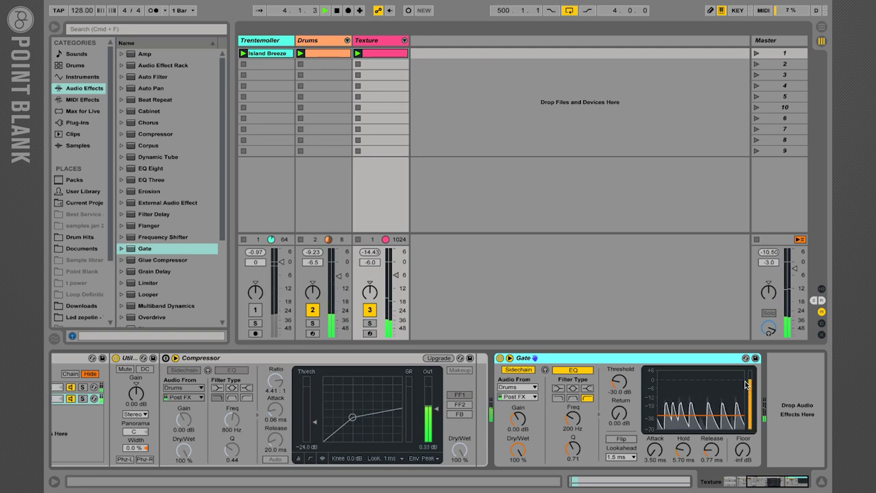
pyautogui.press('space')
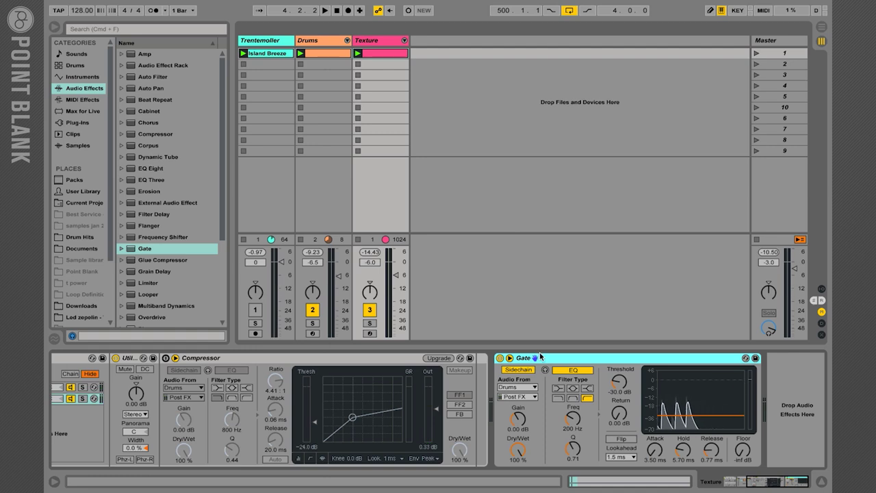
# - Lower the side chain Gate's threshold to -46.8 dB and hide the browser with Ctrl+Alt+B
pyautogui.hscroll(-5, 145, 395)
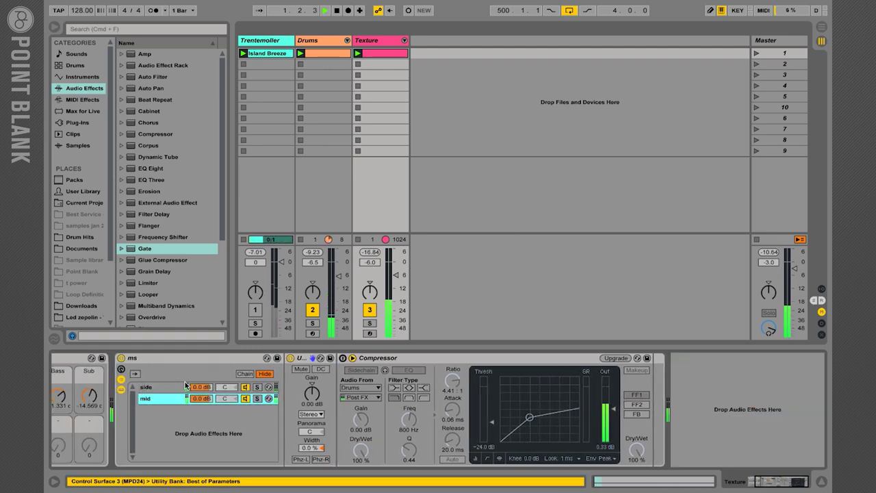
pyautogui.click(170, 387)
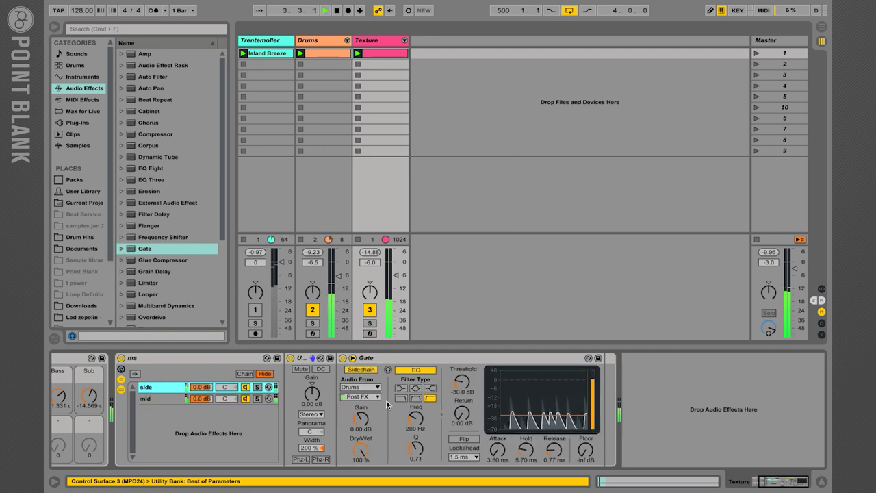
pyautogui.moveTo(462, 383); pyautogui.dragTo(469, 394)
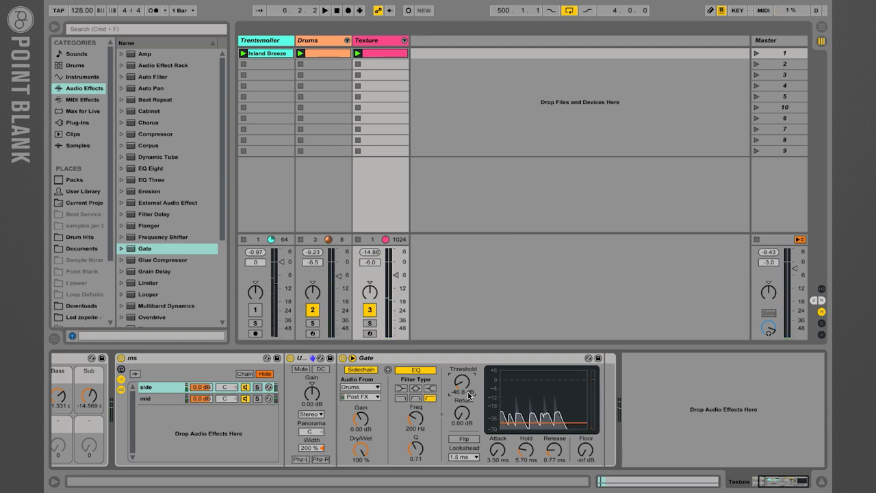
pyautogui.hotkey('ctrl', 'alt', 'b')
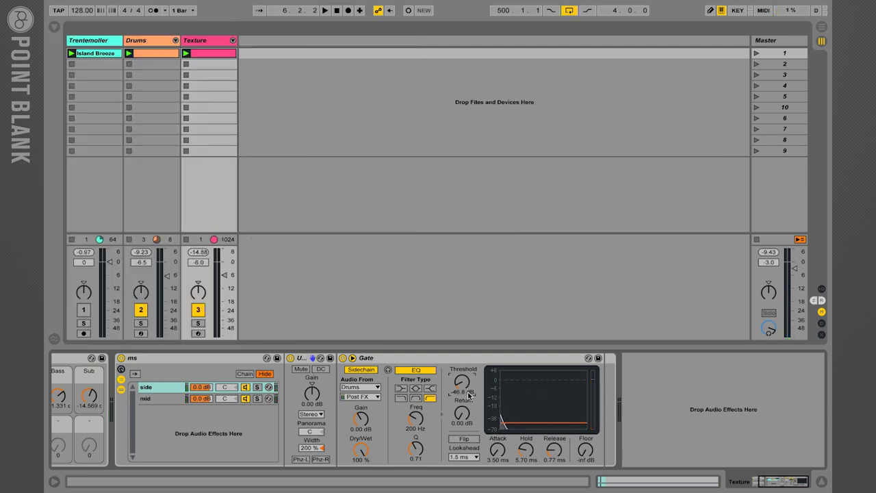